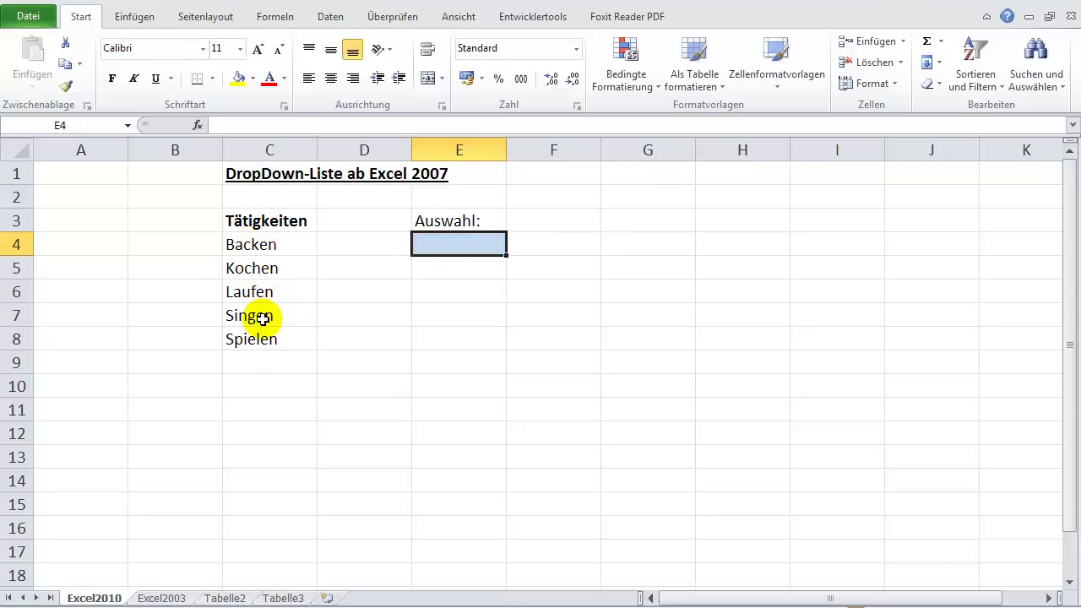
Format the activity list C3:C8 as a green banded table with a header row
{"action": "left_click", "coordinate": [255, 244]}
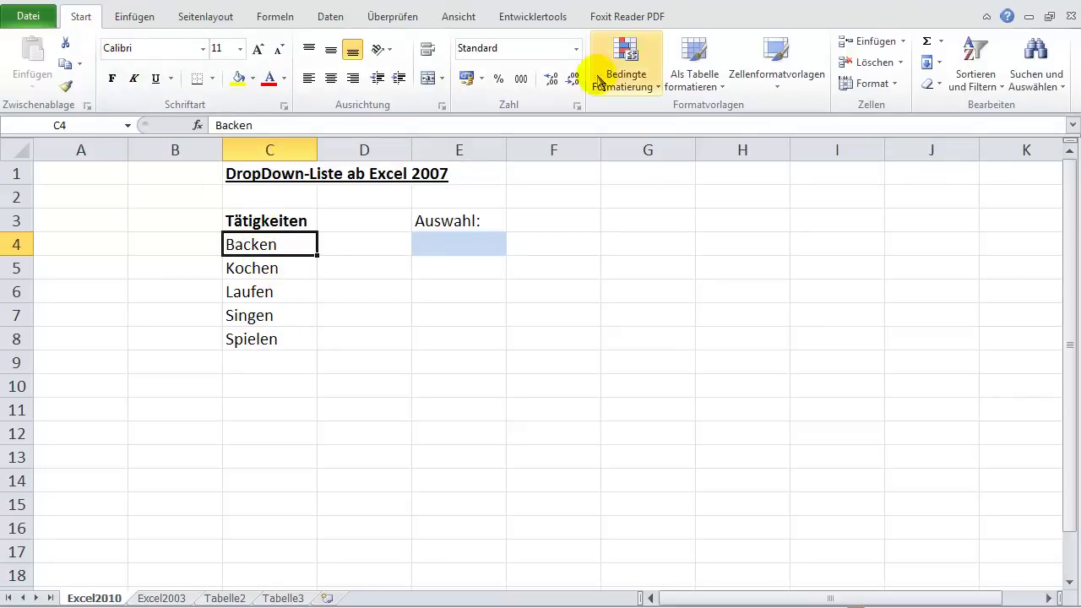
{"action": "left_click", "coordinate": [696, 61]}
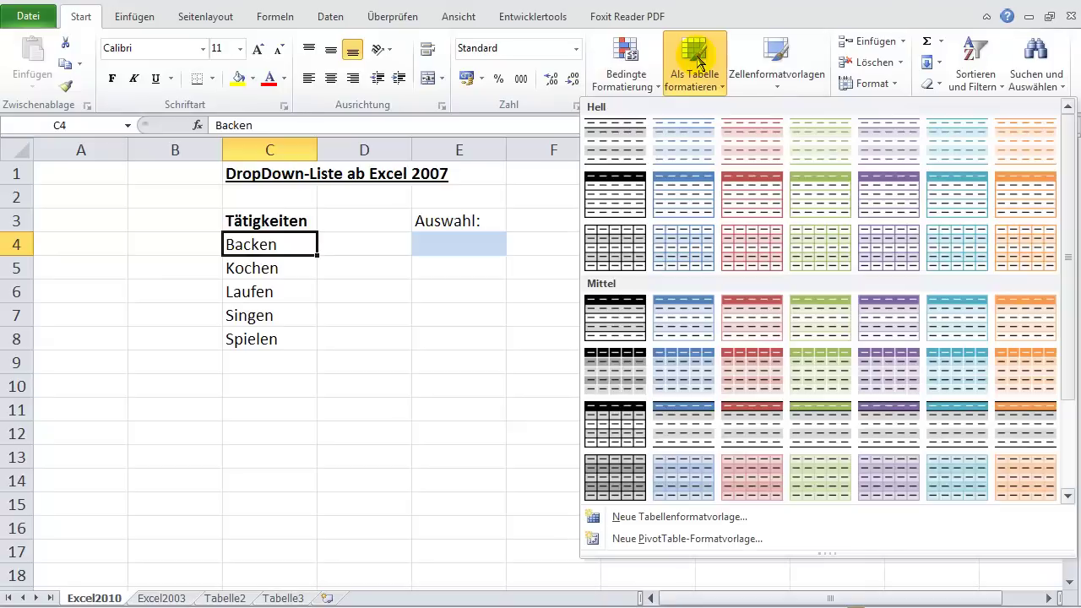
{"action": "left_click", "coordinate": [809, 311]}
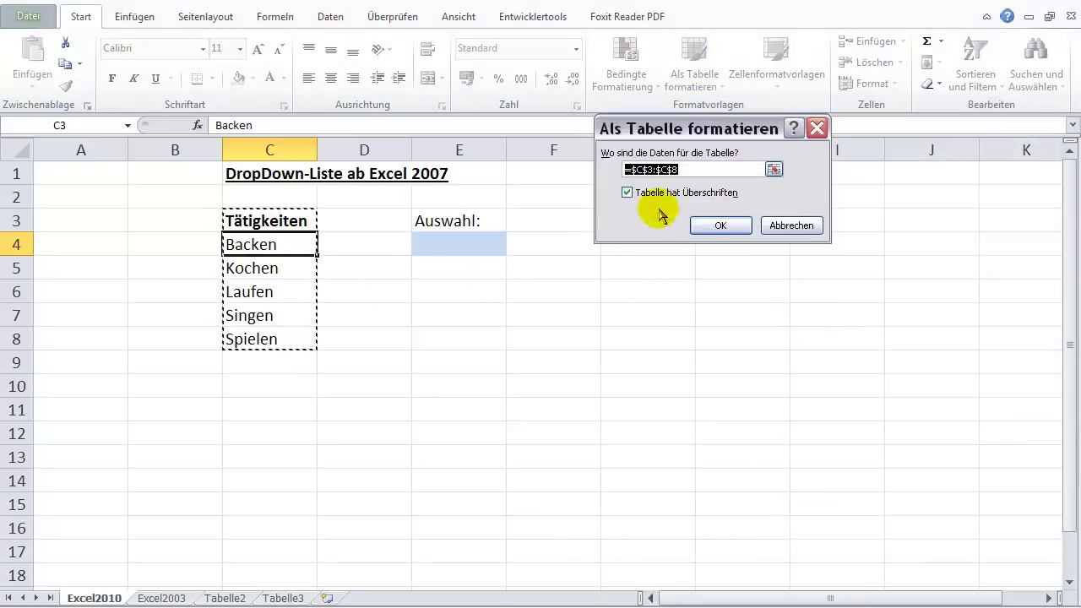
{"action": "left_click", "coordinate": [712, 225]}
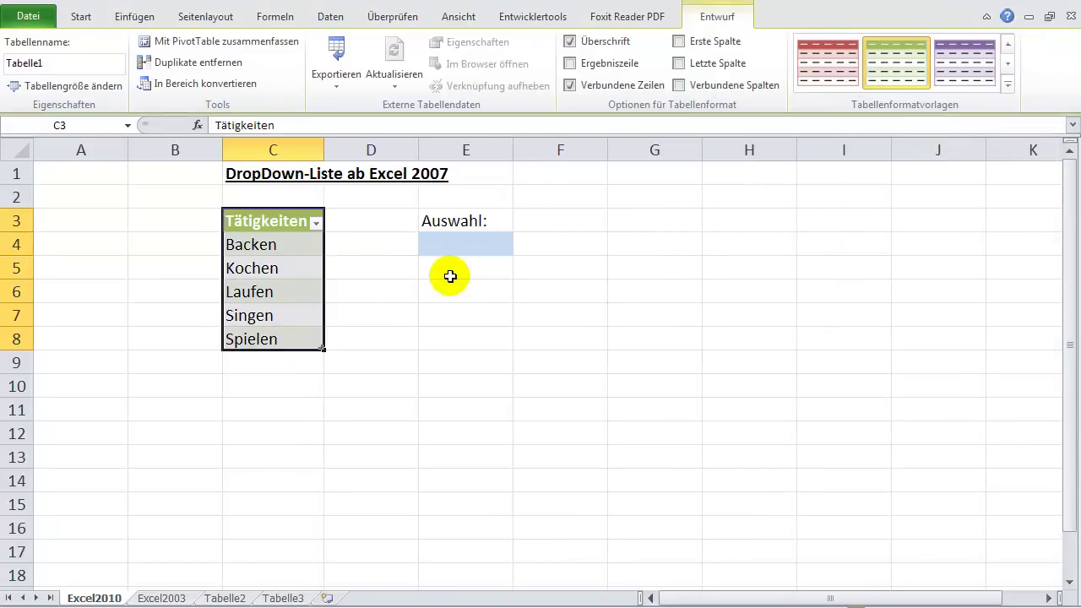
{"action": "left_click", "coordinate": [447, 239]}
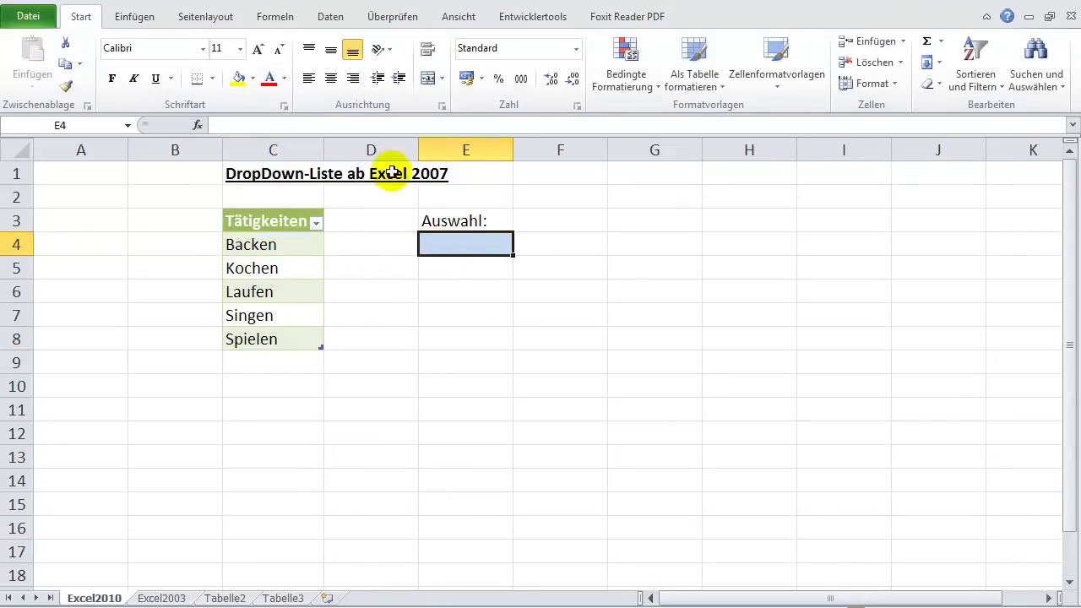
Add a List validation to E4 with source =$C$4:$C$8 and open its dropdown
{"action": "left_click", "coordinate": [328, 18]}
{"action": "left_click", "coordinate": [719, 41]}
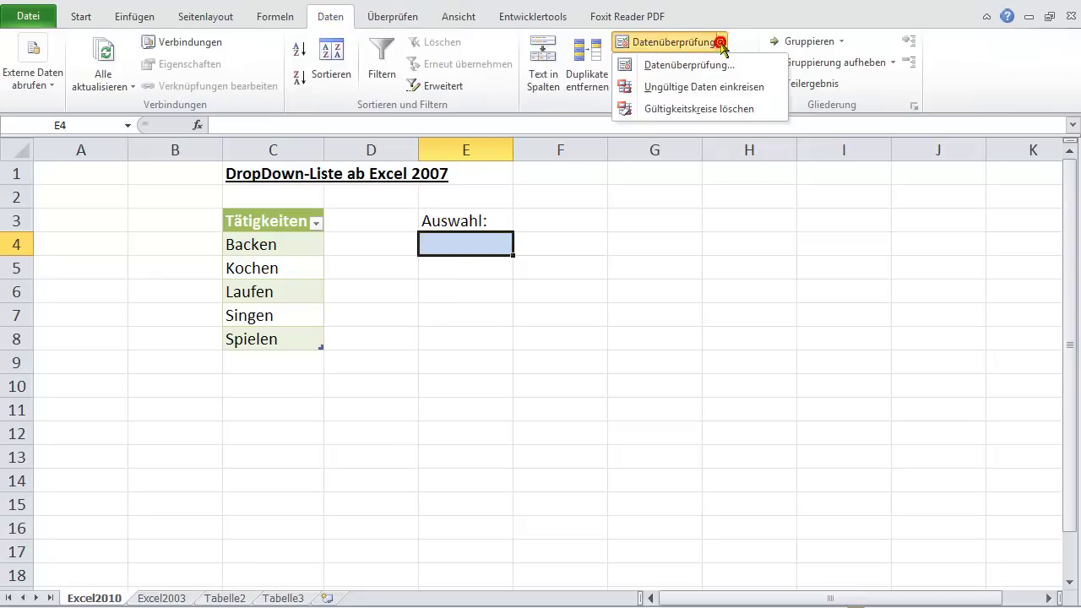
{"action": "left_click", "coordinate": [706, 65]}
{"action": "left_click", "coordinate": [652, 143]}
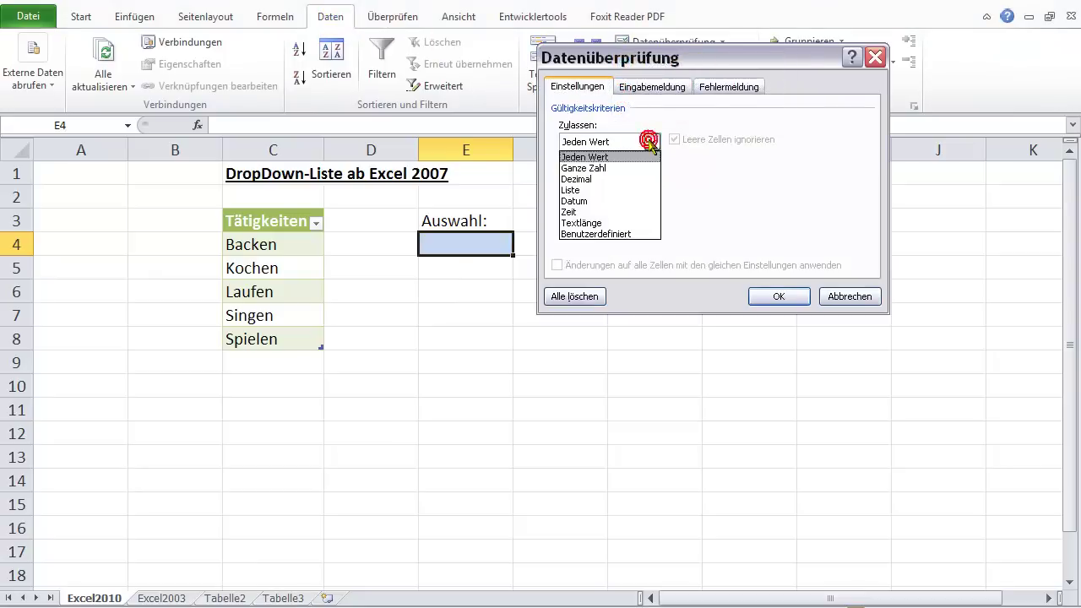
{"action": "left_click", "coordinate": [583, 181]}
{"action": "left_click", "coordinate": [578, 209]}
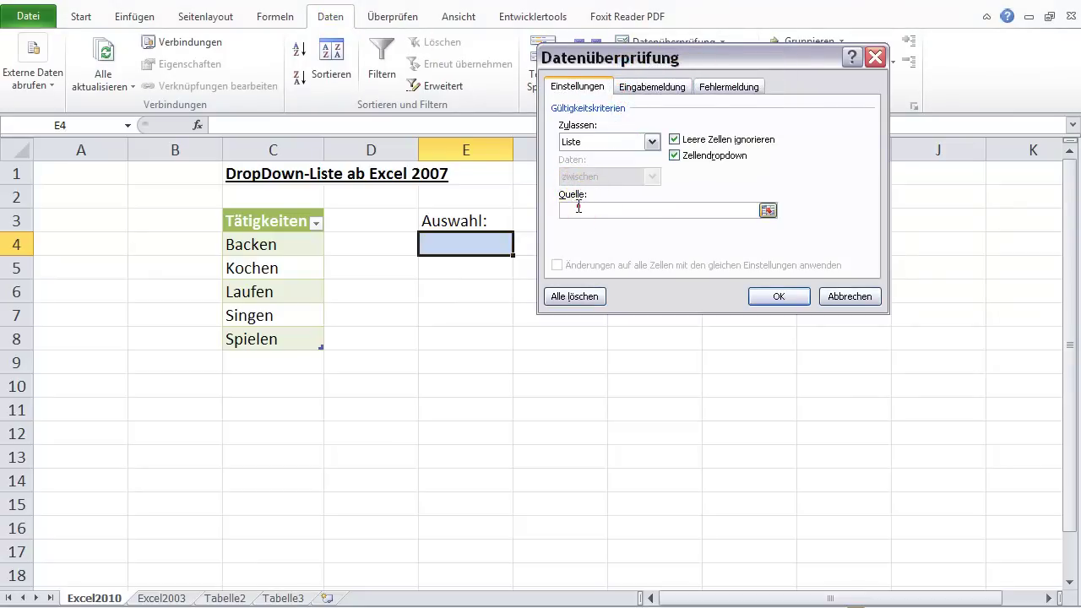
{"action": "left_click_drag", "start_coordinate": [304, 242], "coordinate": [295, 338]}
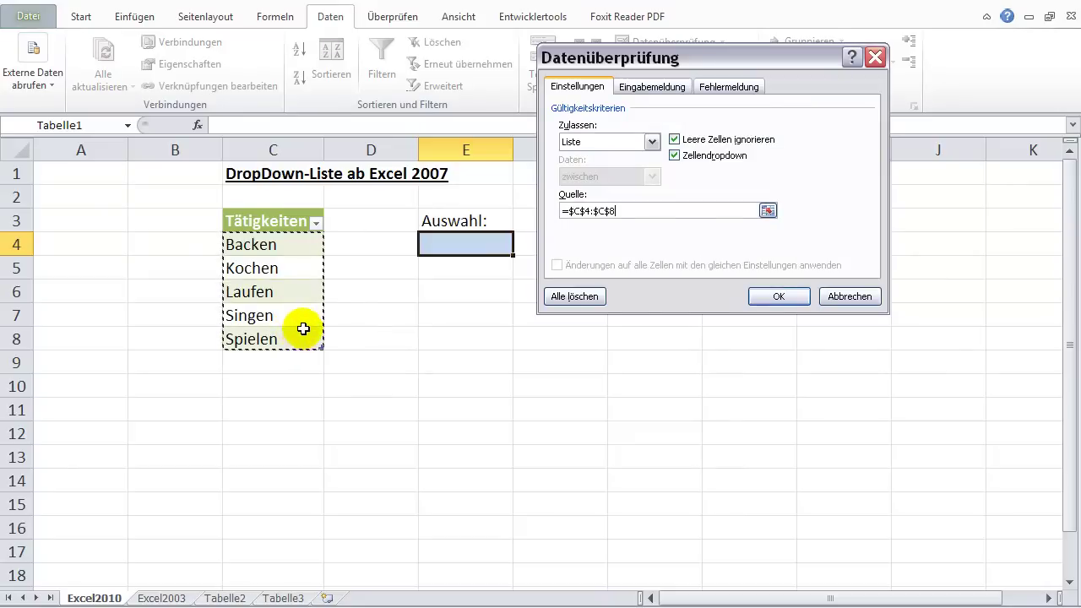
{"action": "left_click", "coordinate": [777, 295]}
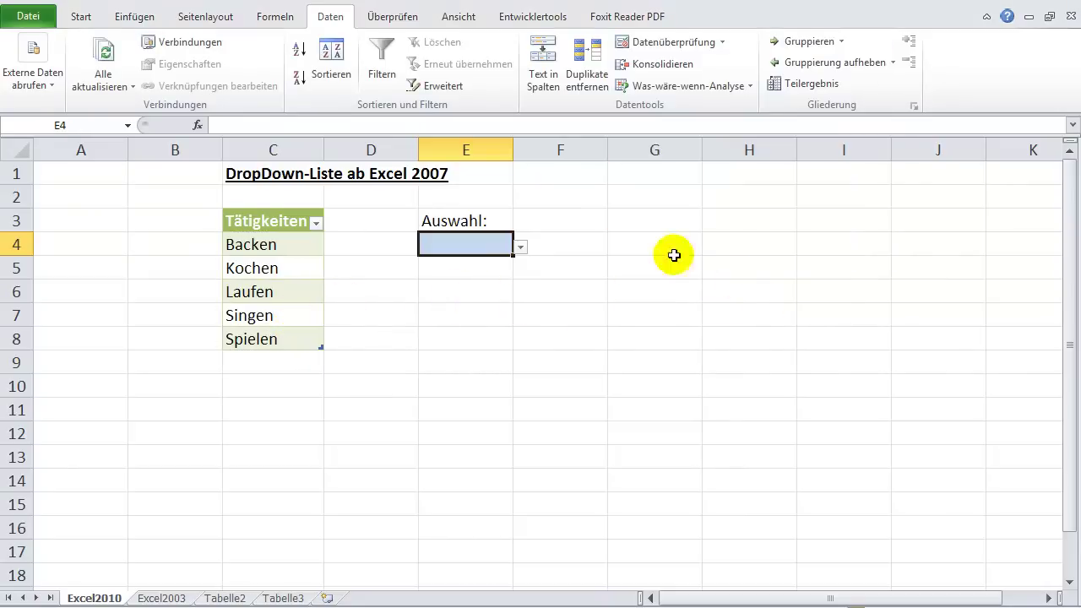
{"action": "left_click", "coordinate": [521, 245]}
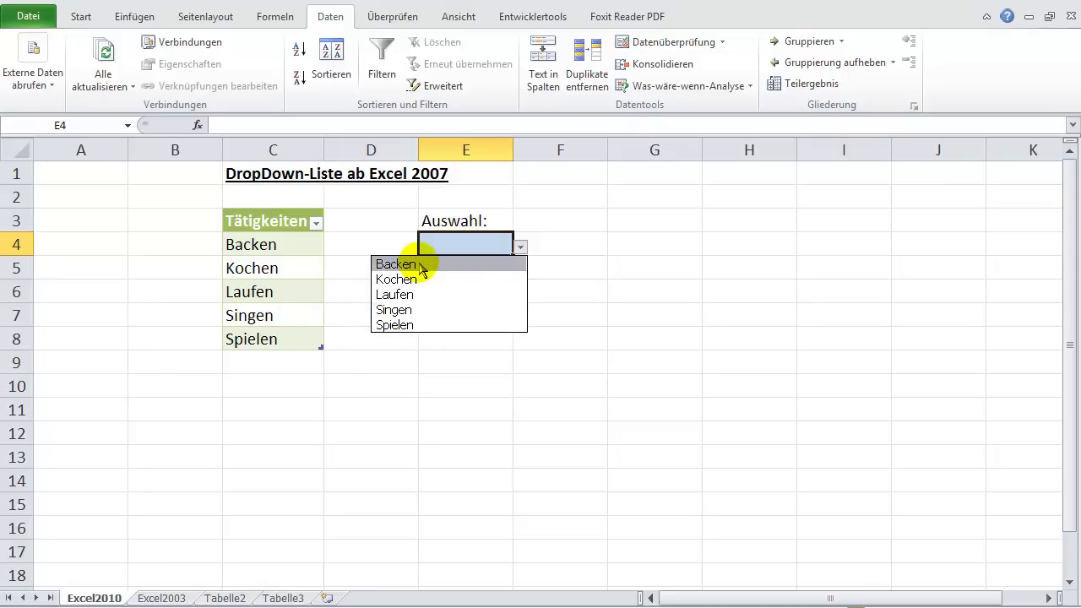
Choose Backen in E4 and add Tanzen as a new activity in C9
{"action": "left_click", "coordinate": [391, 264]}
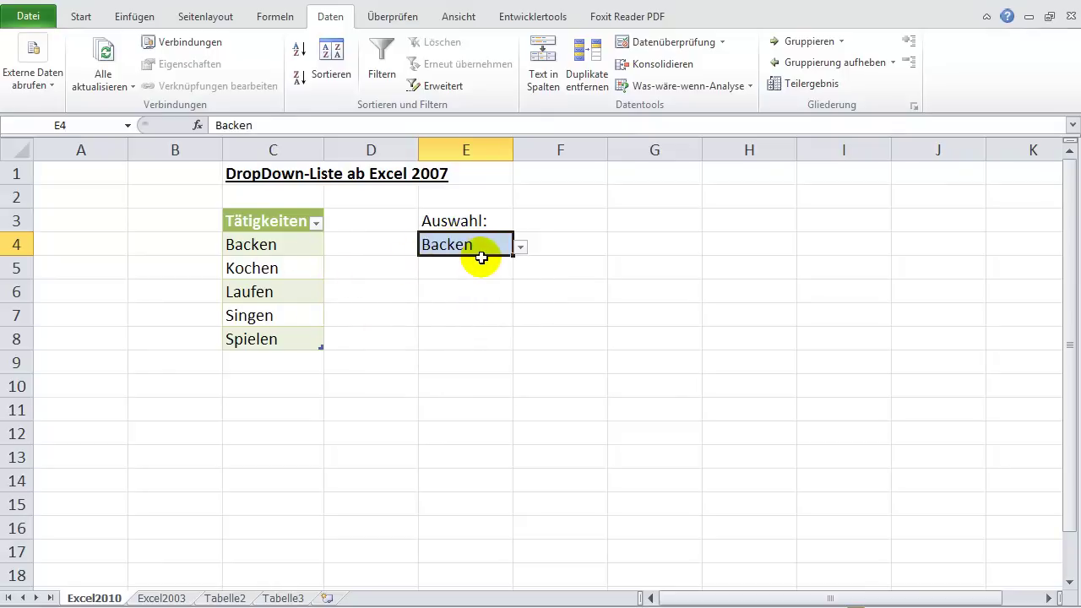
{"action": "left_click", "coordinate": [269, 361]}
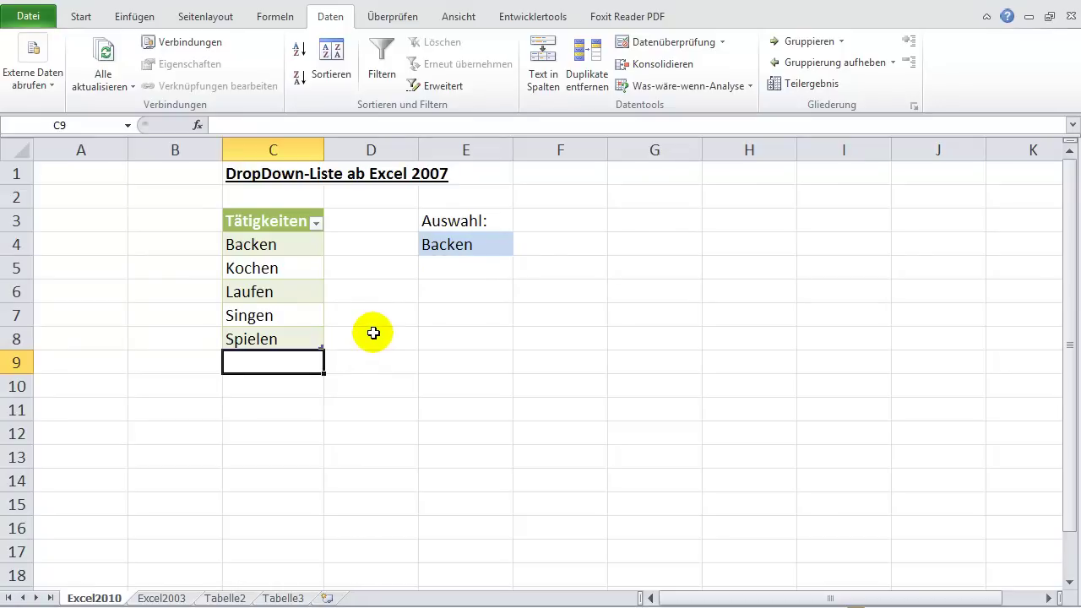
{"action": "type", "text": "Tanzen"}
{"action": "key", "text": "Return"}
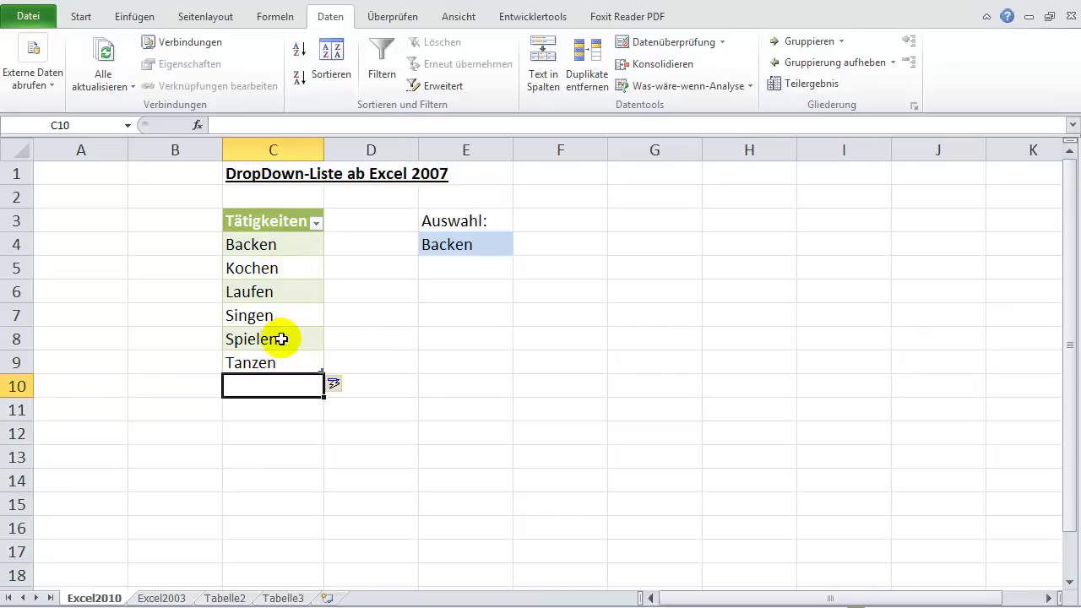
Reopen E4's dropdown to check that Tanzen is now offered, then close it
{"action": "left_click", "coordinate": [458, 244]}
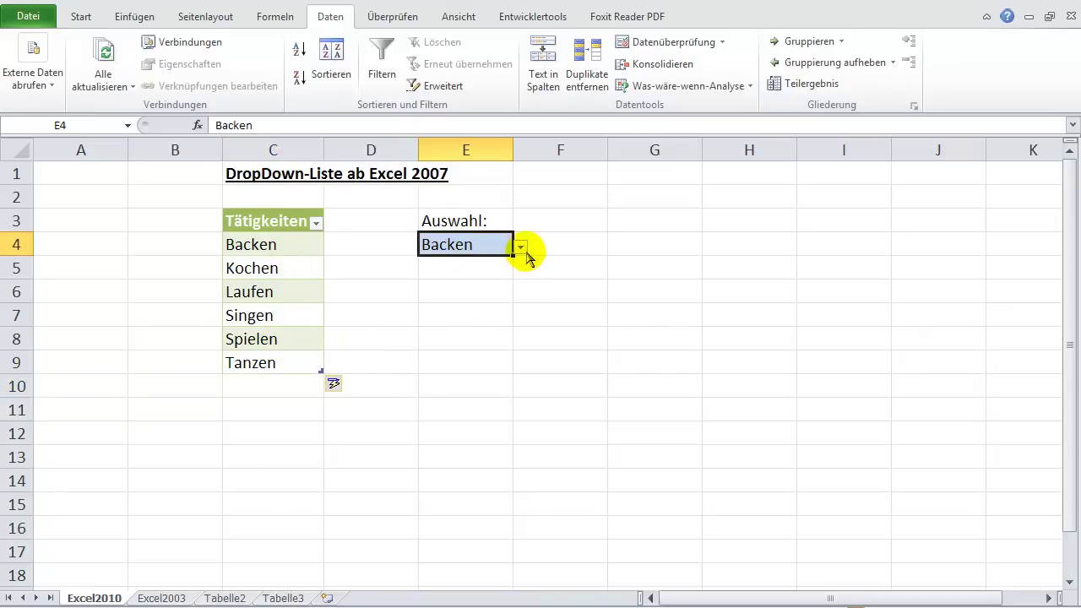
{"action": "left_click", "coordinate": [522, 246]}
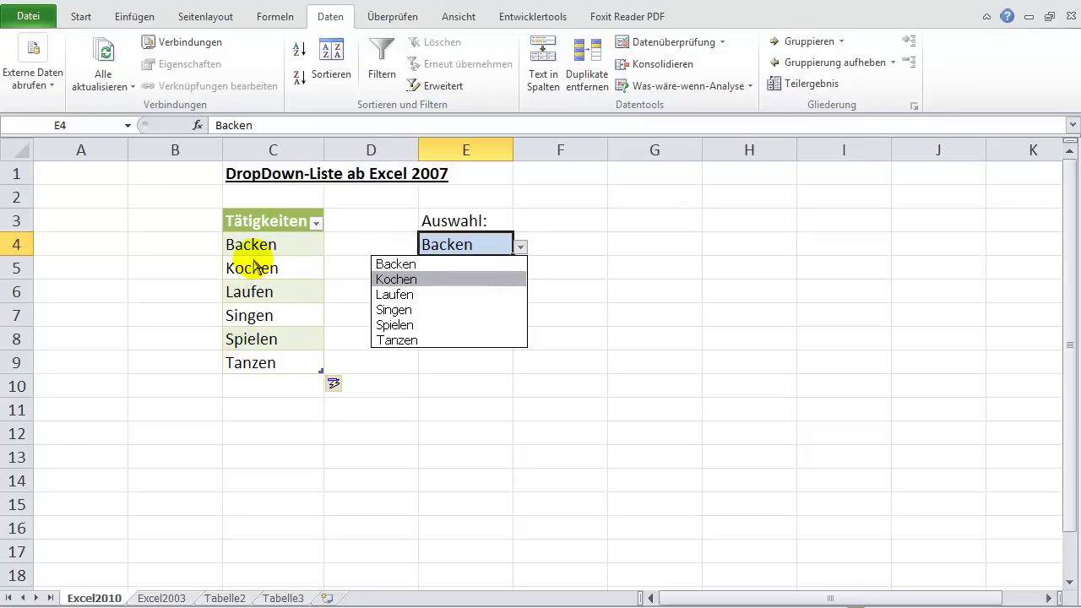
{"action": "left_click", "coordinate": [154, 594]}
On the Excel2003 sheet, define the name 'Tätigkeiten' for range C4:C17 via the Name Box
{"action": "left_click", "coordinate": [158, 594]}
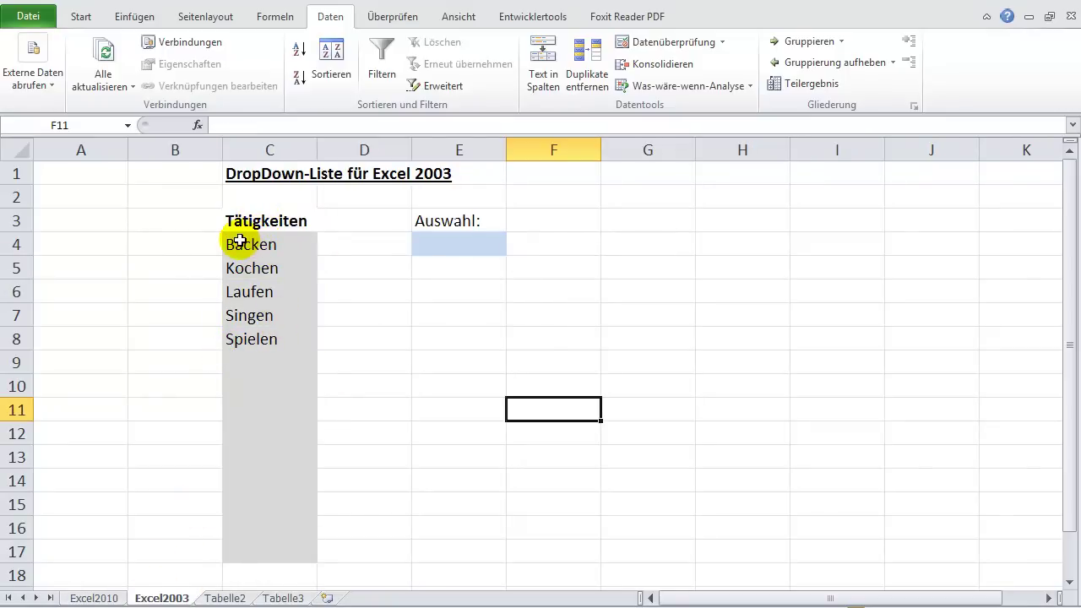
{"action": "left_click_drag", "start_coordinate": [228, 244], "coordinate": [272, 543]}
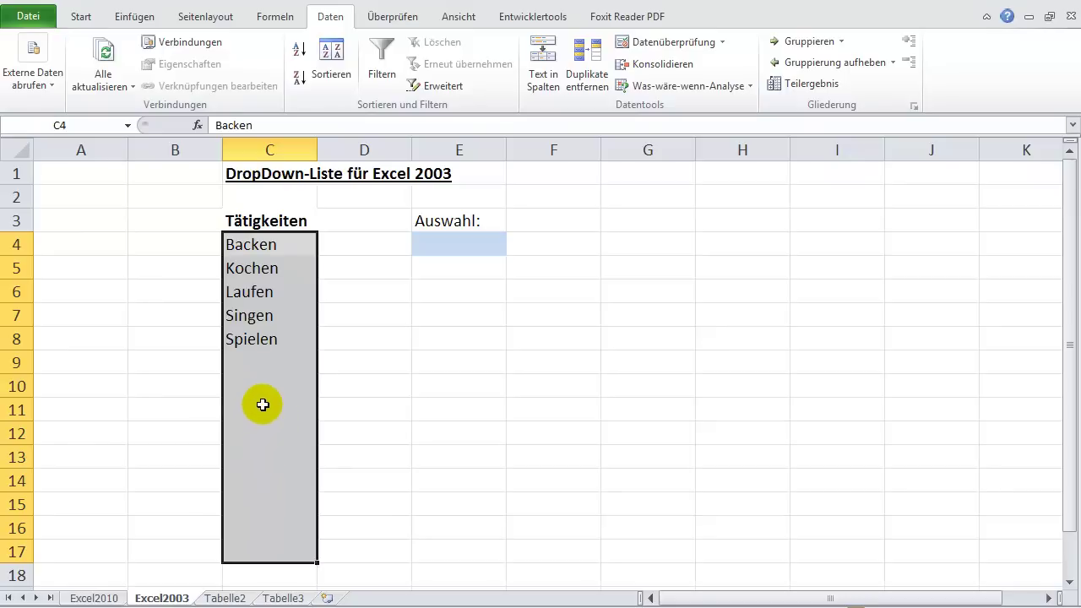
{"action": "left_click", "coordinate": [104, 127]}
{"action": "type", "text": "Tätigkeiten"}
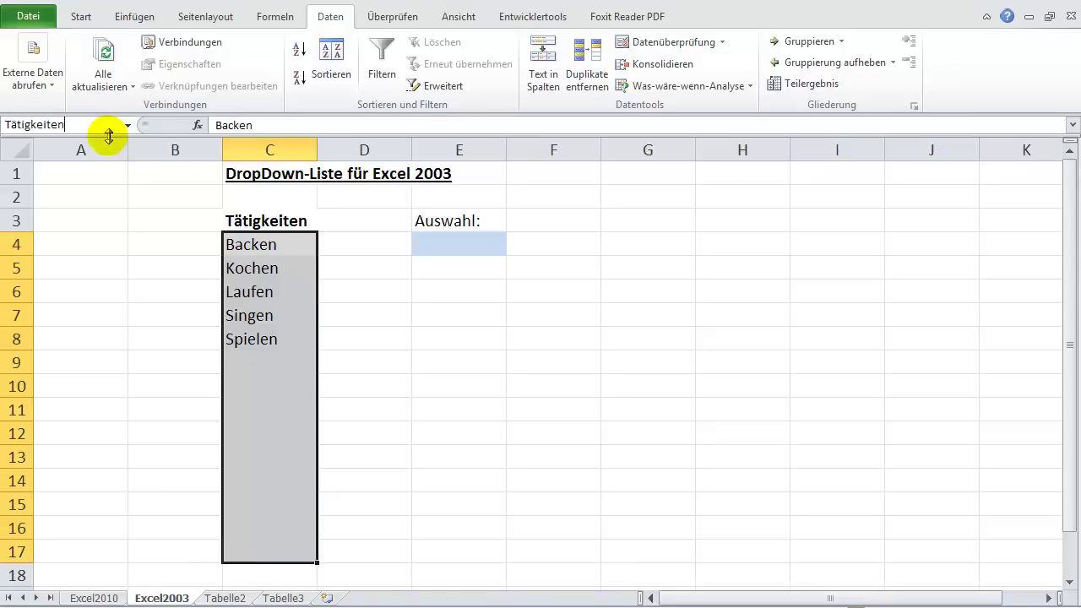
{"action": "key", "text": "Return"}
{"action": "left_click", "coordinate": [427, 240]}
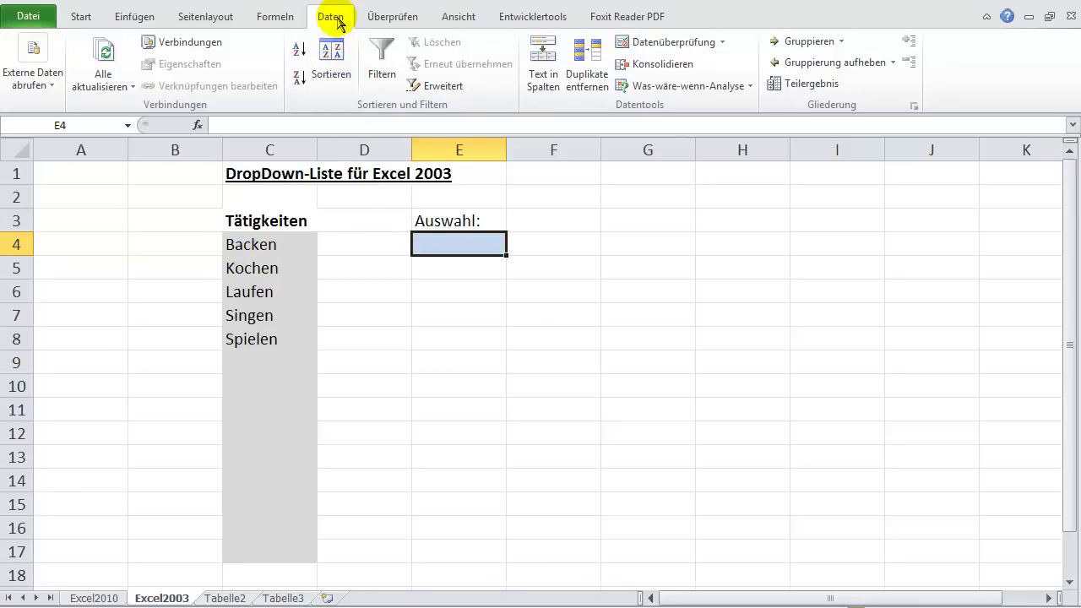
Give E4 a List validation with source =tätigkeiten and test its dropdown
{"action": "left_click", "coordinate": [704, 42]}
{"action": "left_click", "coordinate": [701, 67]}
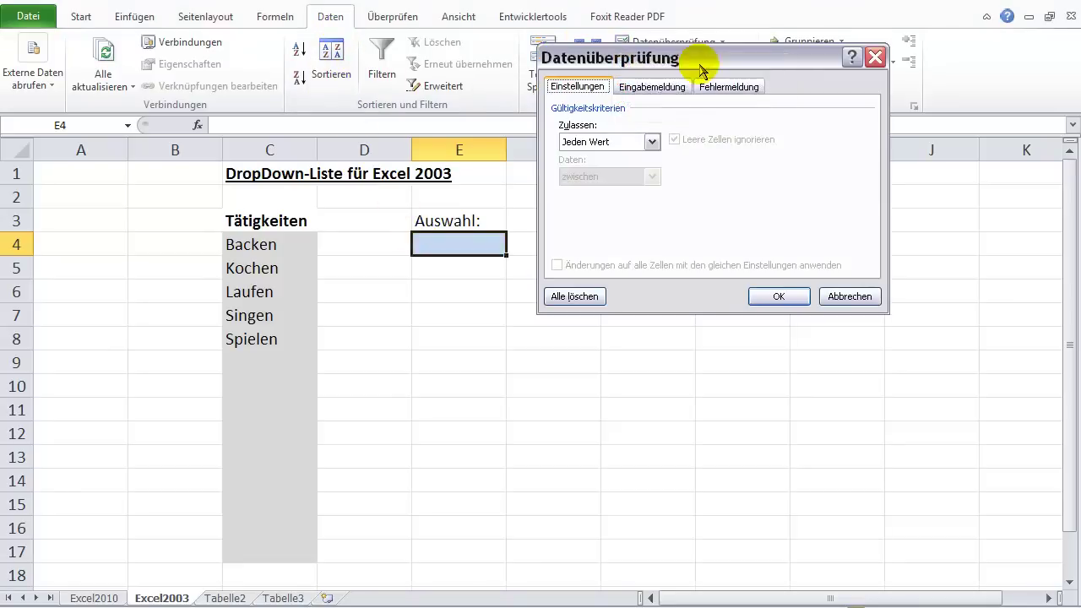
{"action": "left_click", "coordinate": [652, 141]}
{"action": "left_click", "coordinate": [577, 186]}
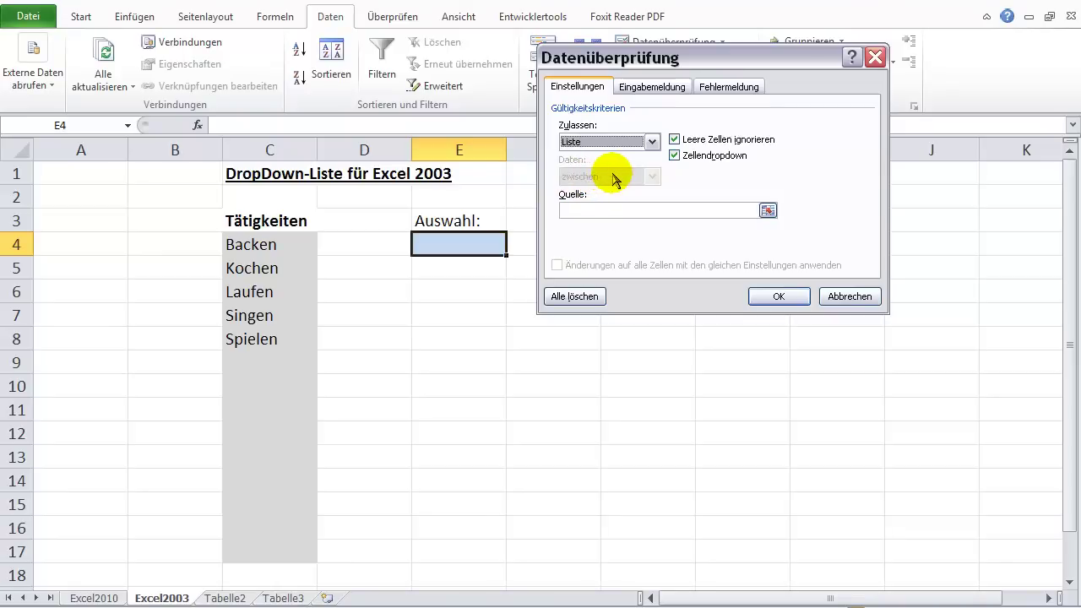
{"action": "left_click", "coordinate": [566, 210]}
{"action": "type", "text": "=tätigkeiten"}
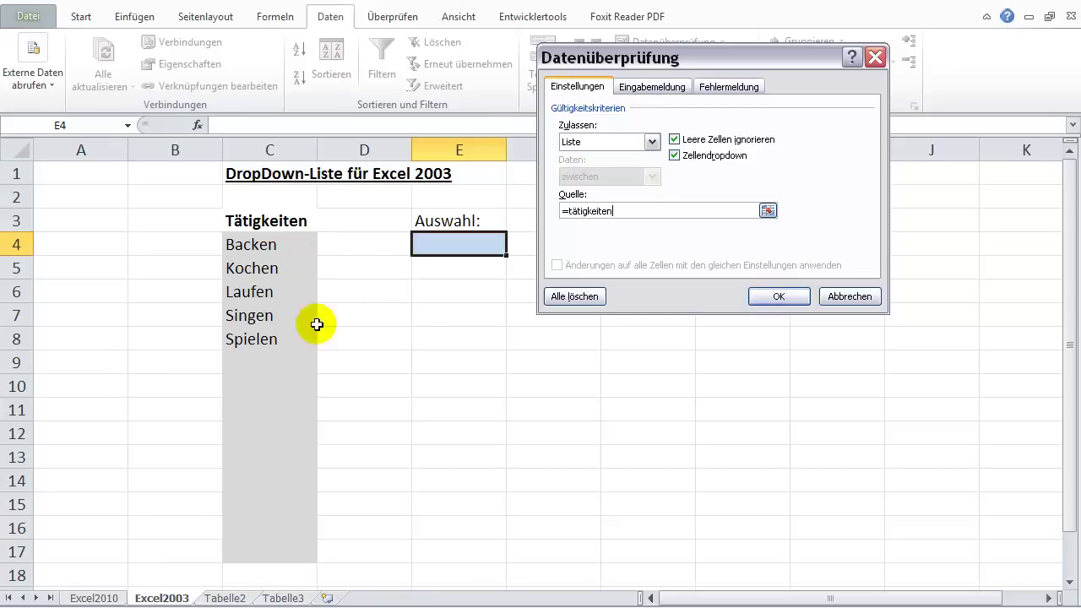
{"action": "left_click", "coordinate": [778, 296]}
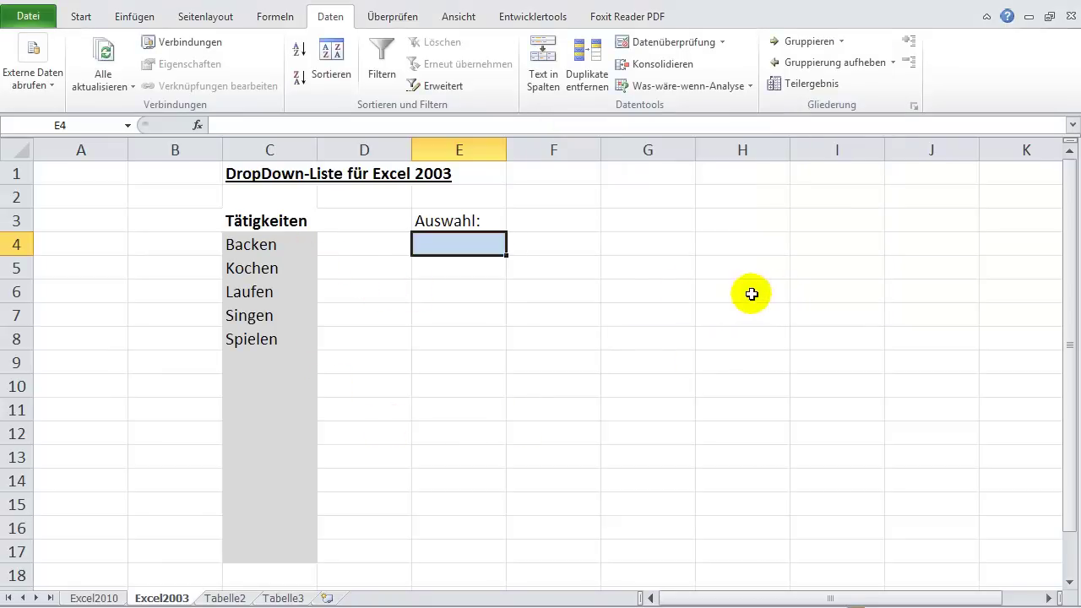
{"action": "left_click", "coordinate": [513, 246]}
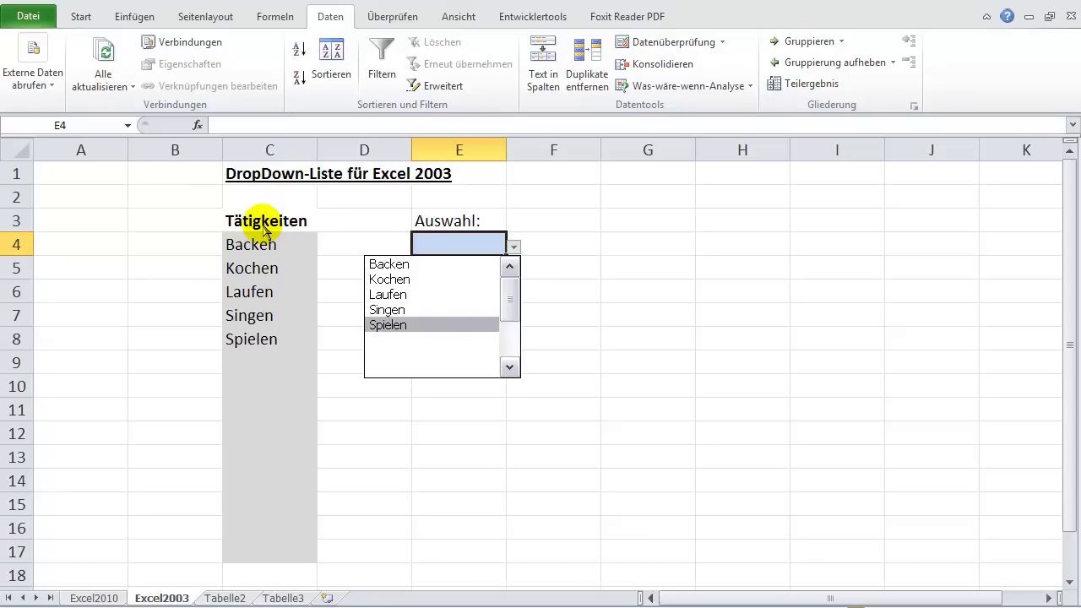
{"action": "key", "text": "Escape"}
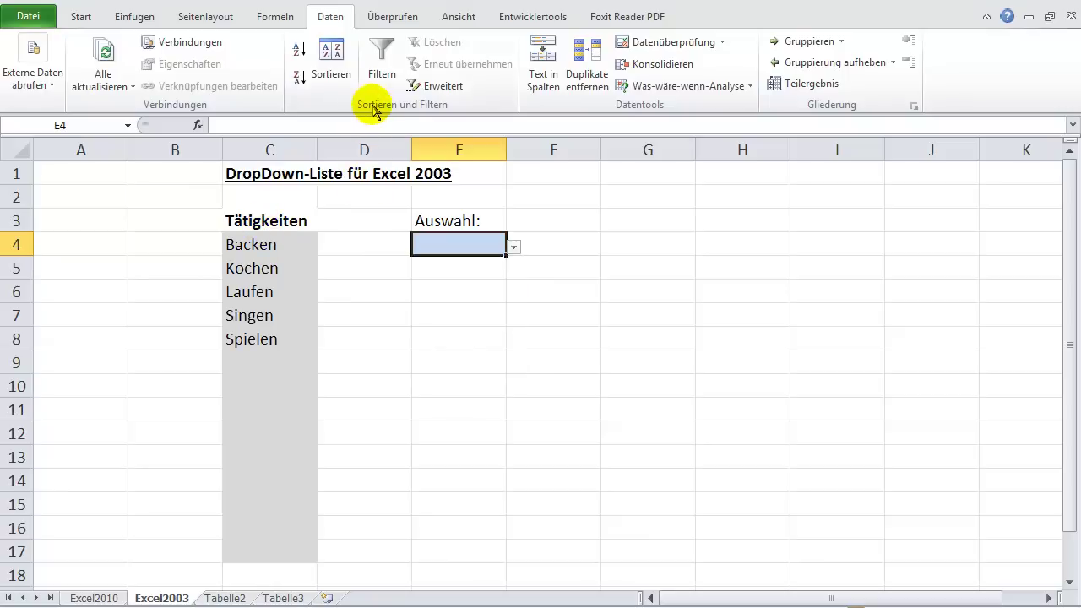
Check the Tätigkeiten name in the Name Manager, then start typing =anzahl2 in G4
{"action": "left_click", "coordinate": [278, 18]}
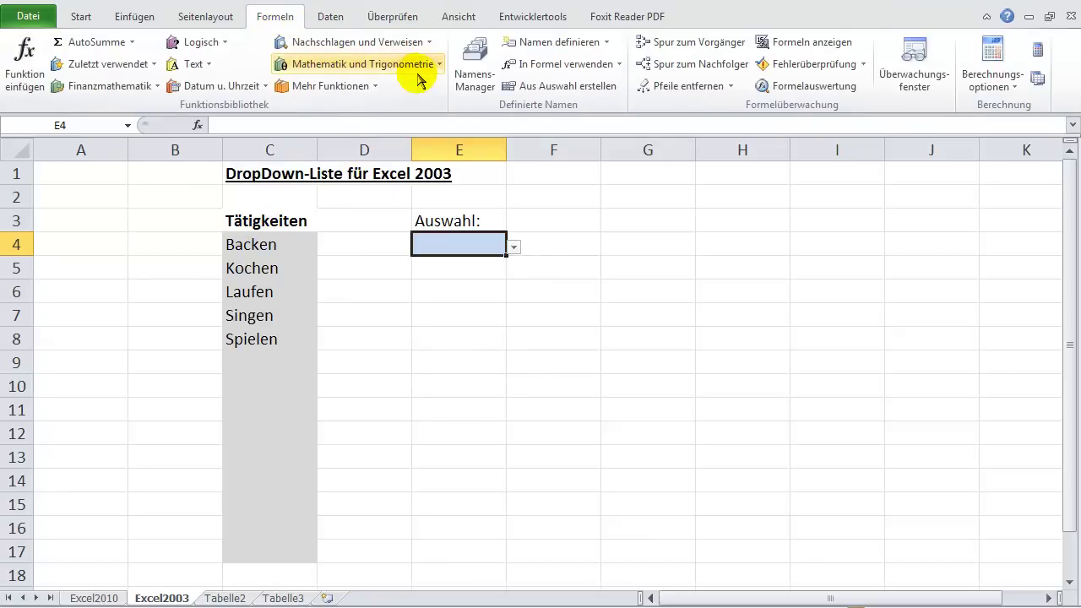
{"action": "left_click", "coordinate": [475, 64]}
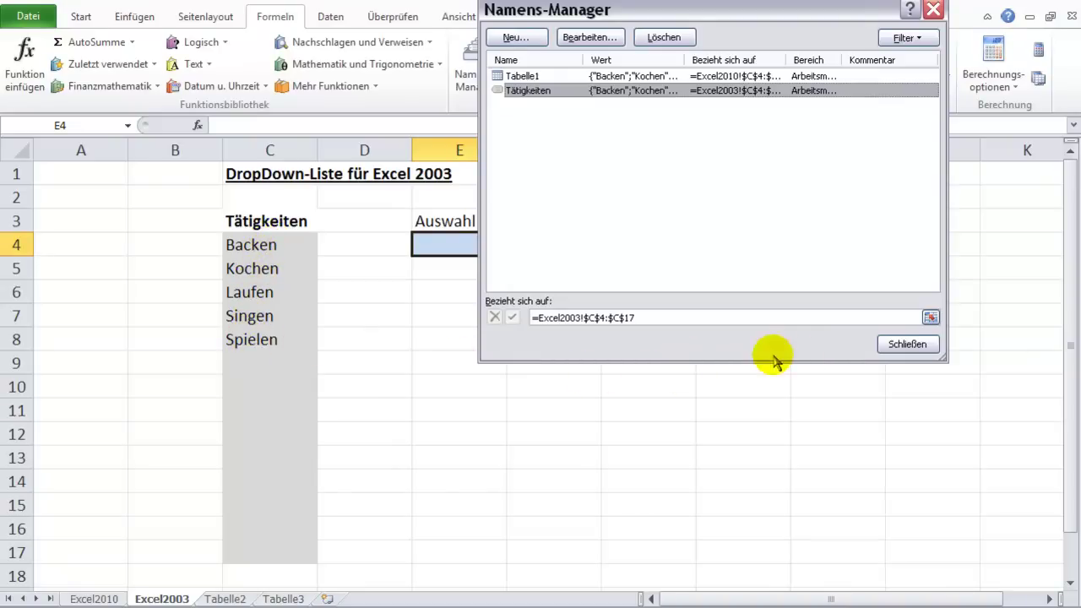
{"action": "left_click", "coordinate": [900, 344]}
{"action": "left_click", "coordinate": [625, 243]}
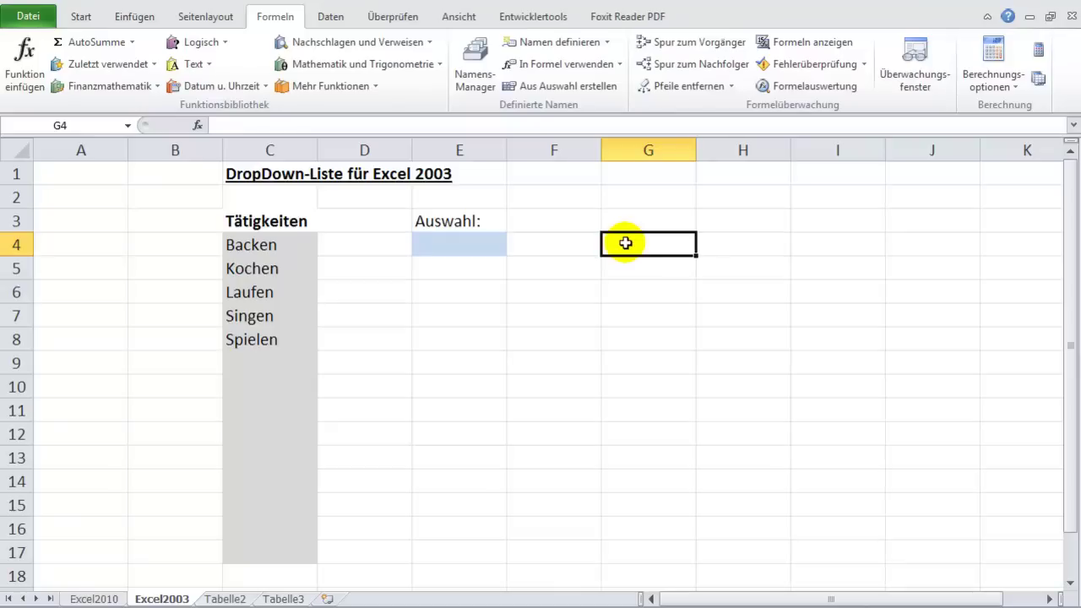
{"action": "type", "text": "=anzahl2"}
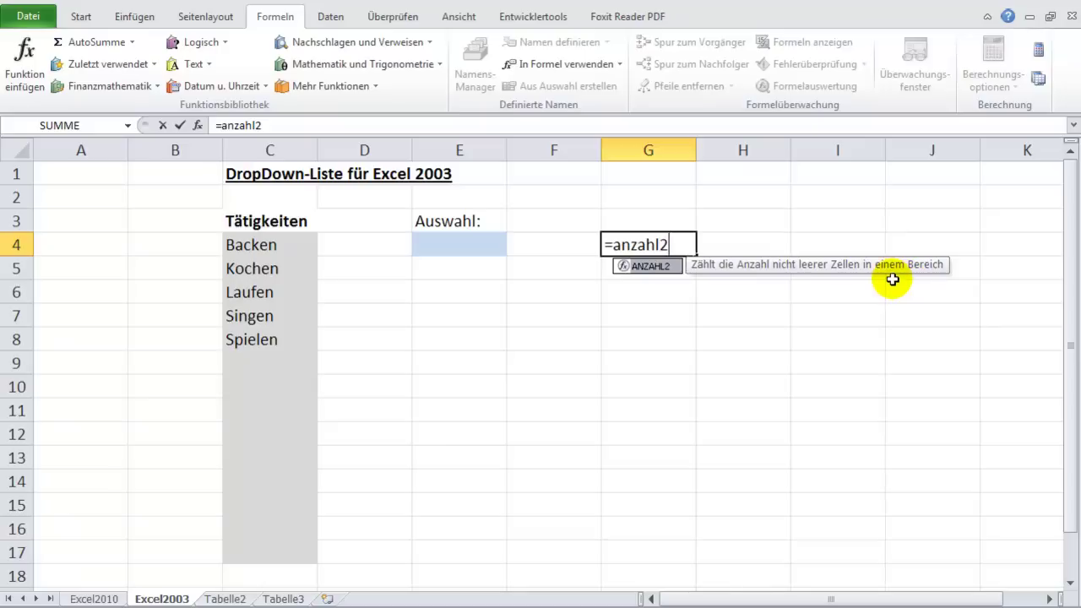
Complete G4's formula as =ANZAHL2(C4:C17), which returns 5
{"action": "type", "text": "(c4"}
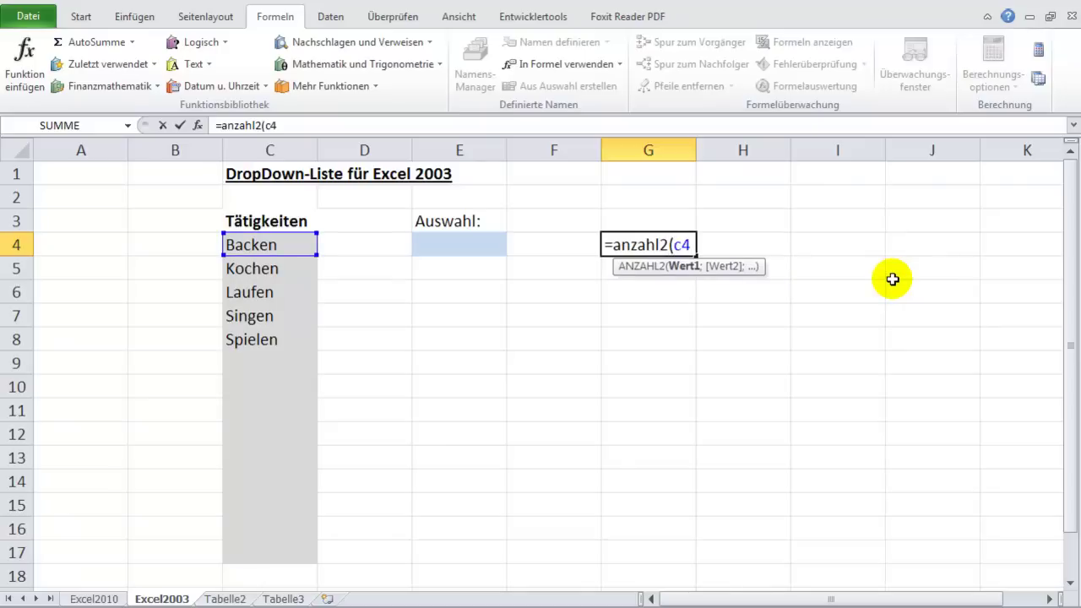
{"action": "type", "text": ":c17"}
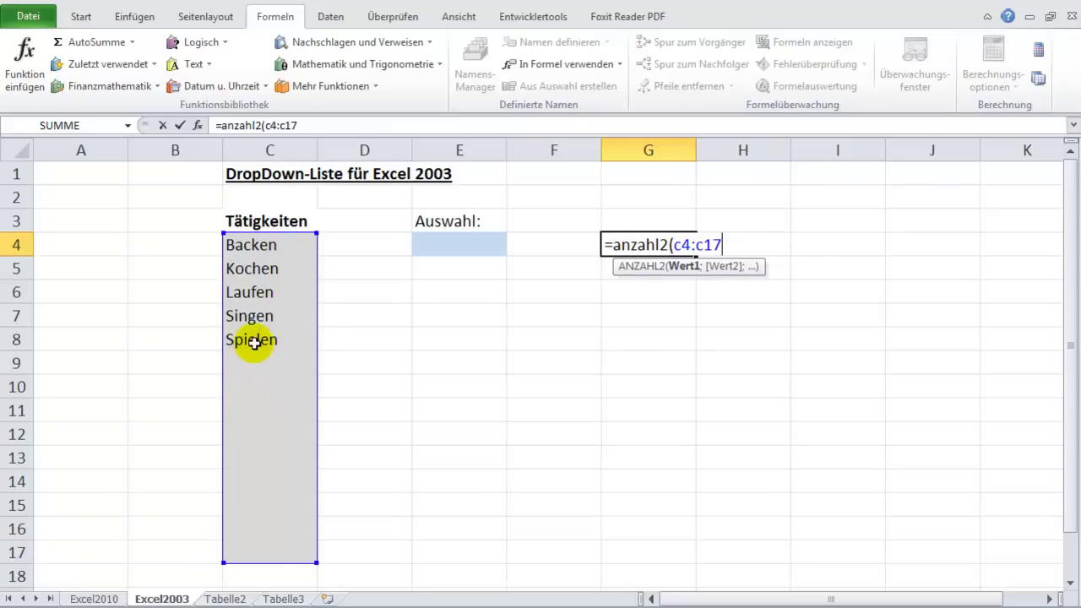
{"action": "key", "text": "Return"}
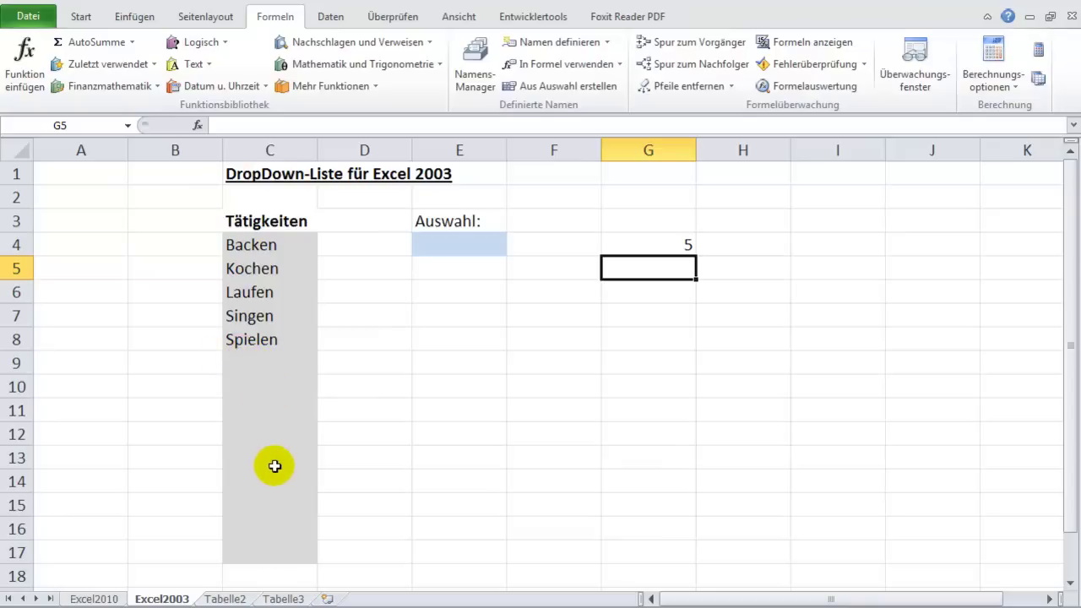
{"action": "left_click", "coordinate": [625, 245]}
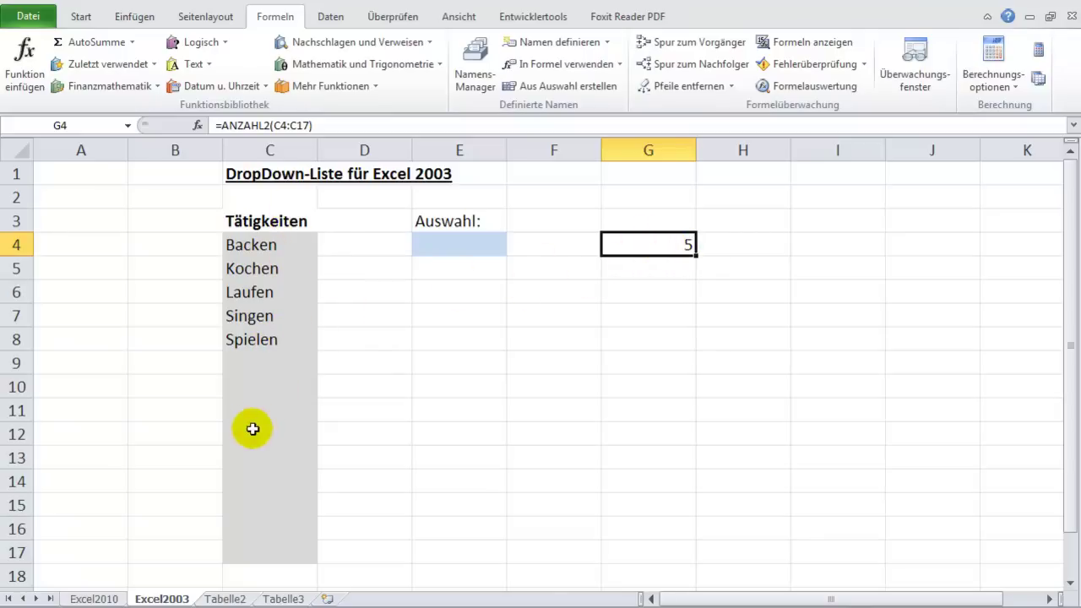
Enter =INDEX(C4:C17;G4) in H4 so it returns Spielen
{"action": "left_click", "coordinate": [720, 249]}
{"action": "left_click", "coordinate": [719, 249]}
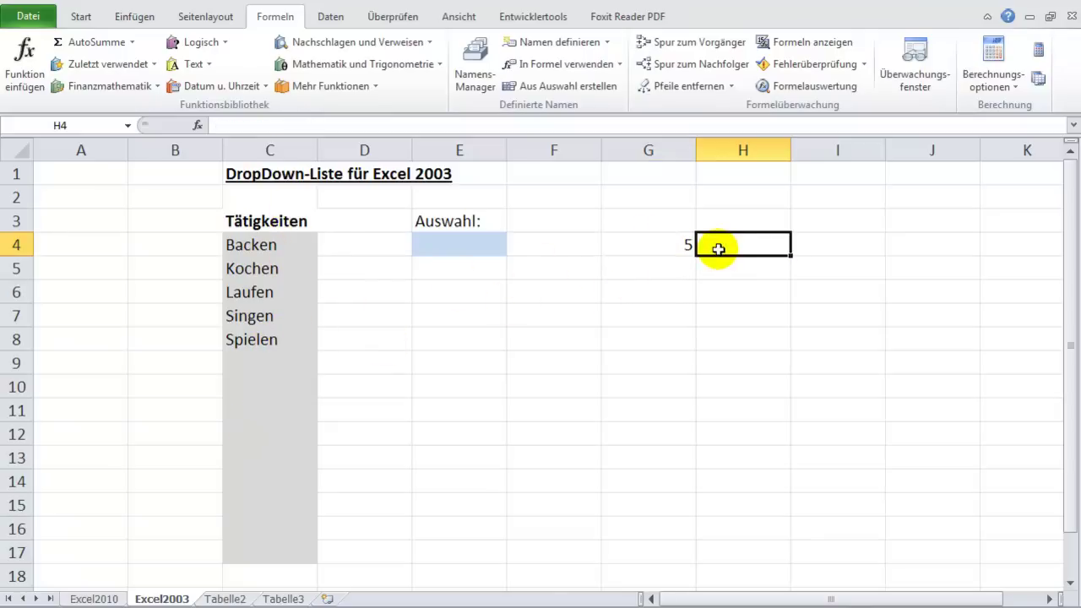
{"action": "type", "text": "=i"}
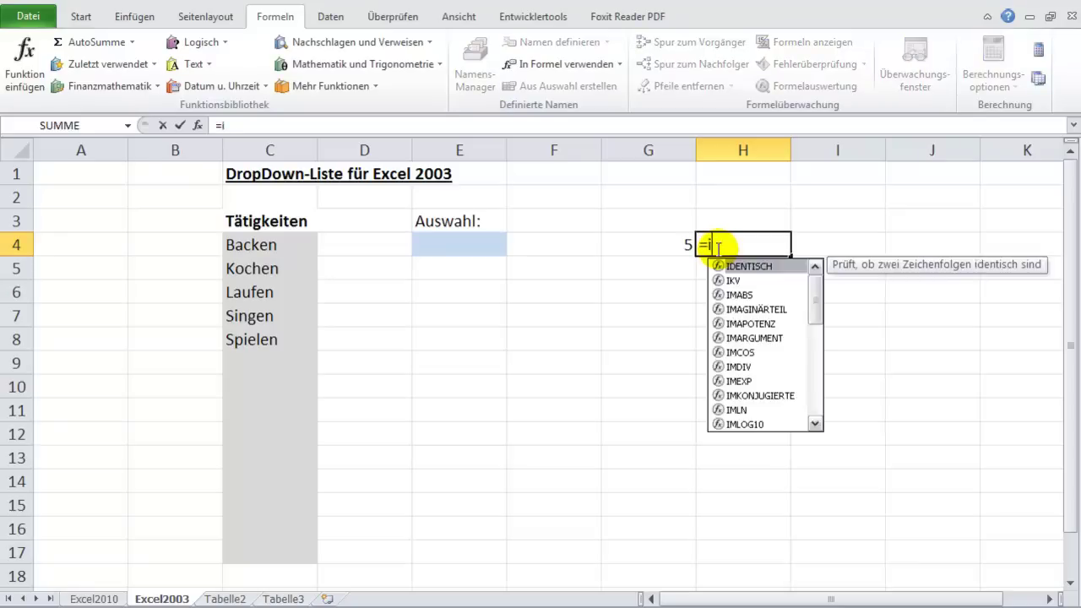
{"action": "type", "text": "ndex(c4"}
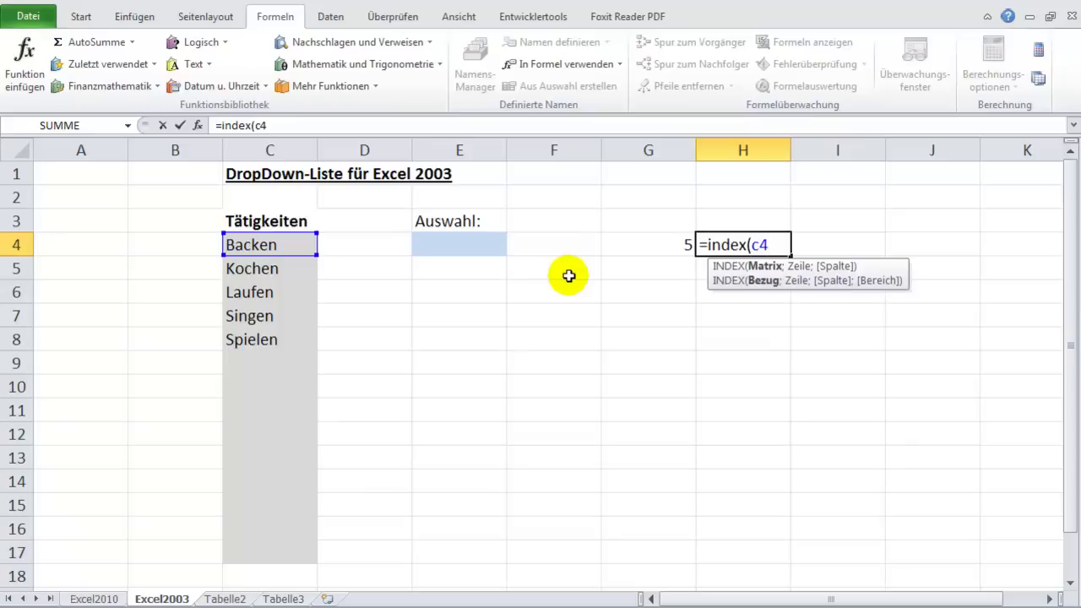
{"action": "type", "text": ":c17;"}
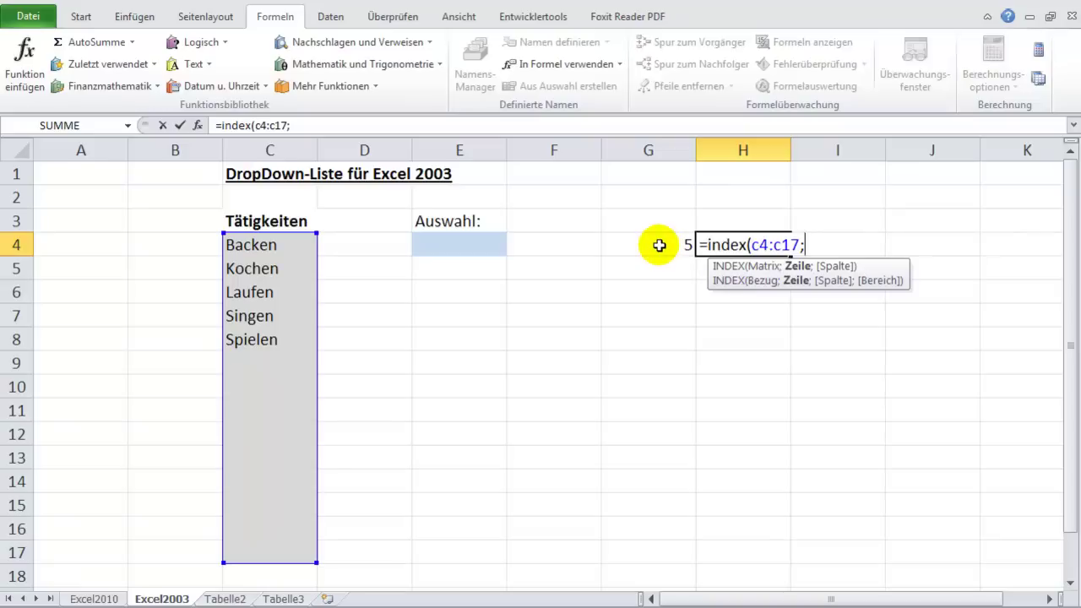
{"action": "left_click", "coordinate": [657, 245]}
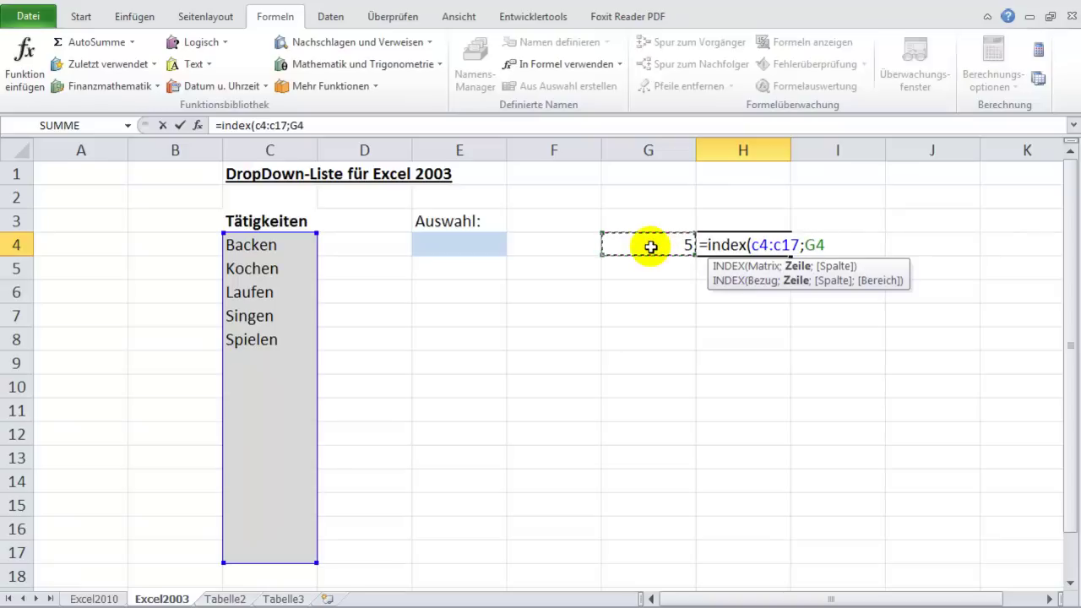
{"action": "key", "text": "Return"}
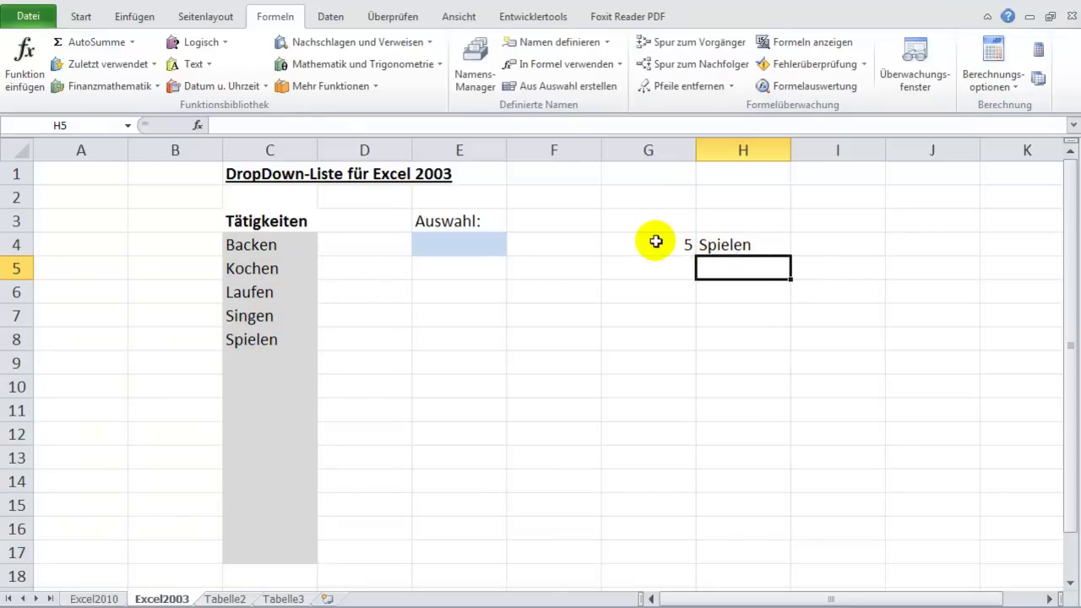
{"action": "left_click", "coordinate": [655, 241]}
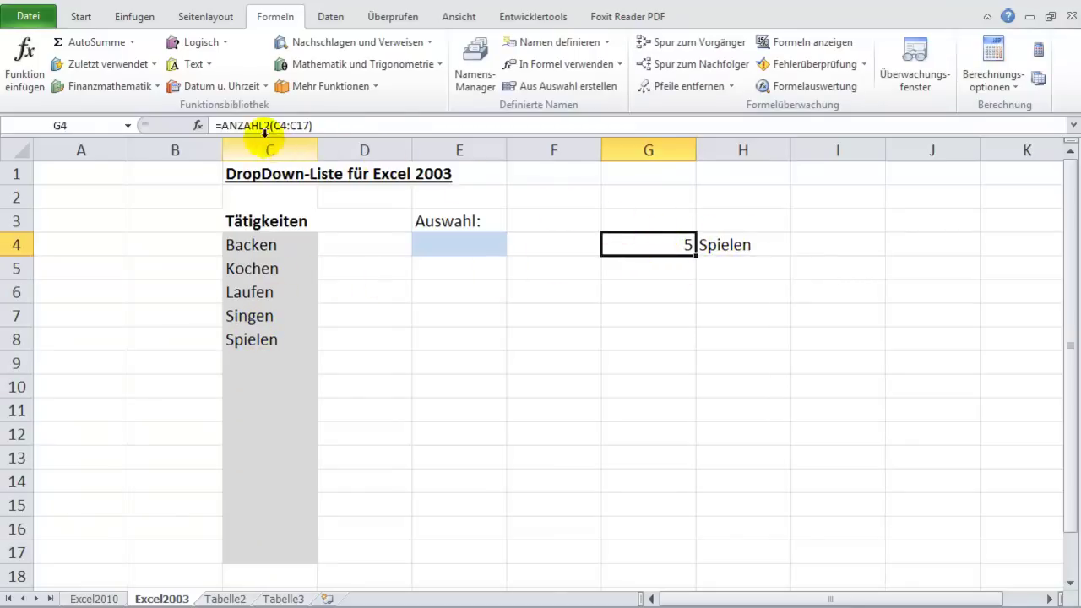
Replace the G4 reference in H4's formula with ANZAHL2(C4:C17), giving =INDEX(C4:C17;ANZAHL2(C4:C17))
{"action": "left_click_drag", "start_coordinate": [221, 125], "coordinate": [329, 126]}
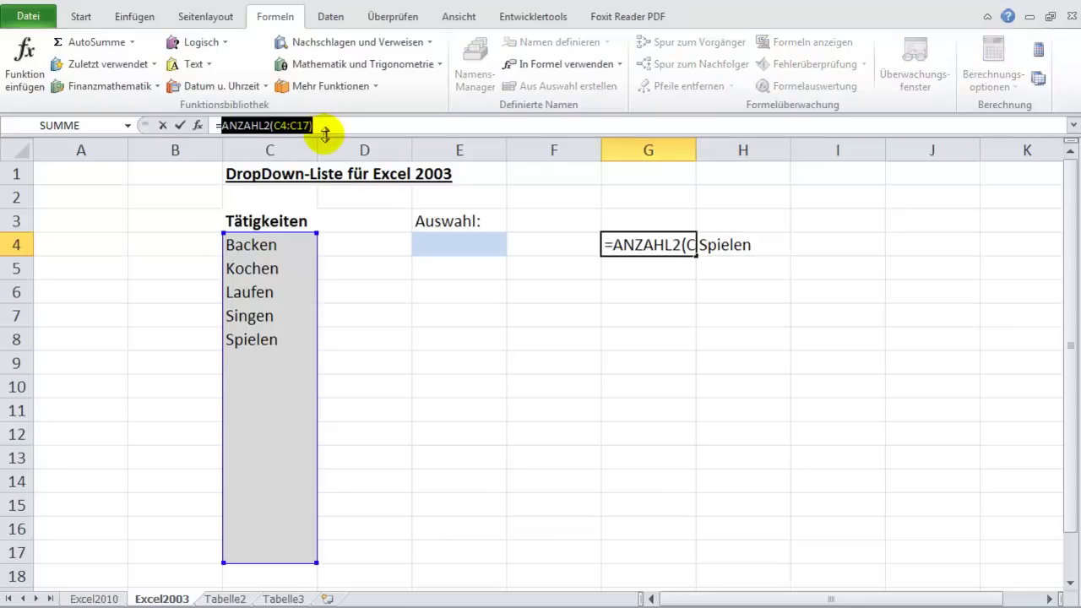
{"action": "key", "text": "Tab"}
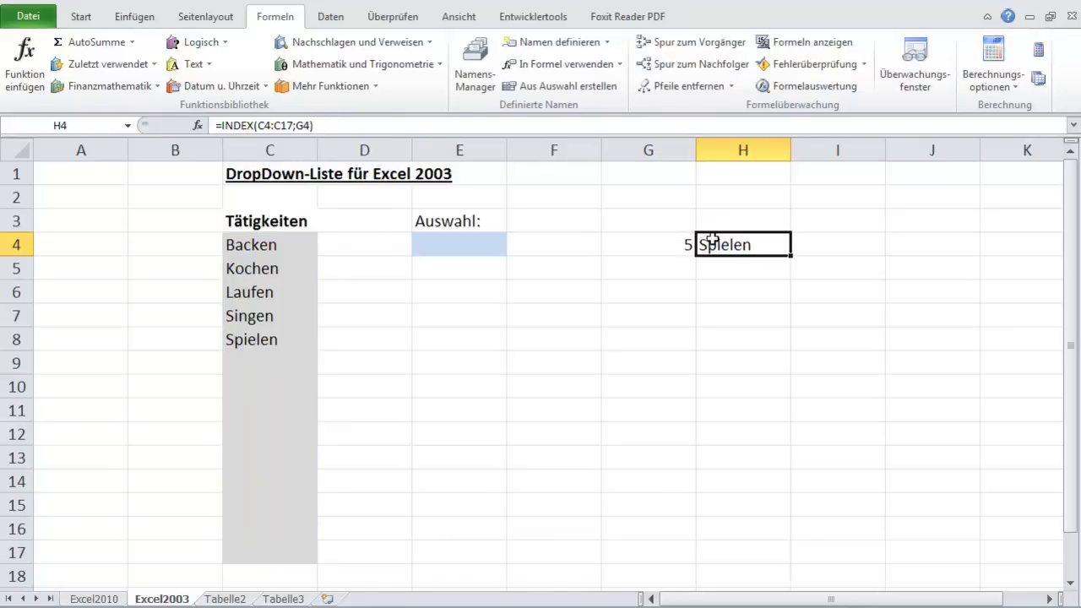
{"action": "left_click", "coordinate": [710, 243]}
{"action": "double_click", "coordinate": [306, 125]}
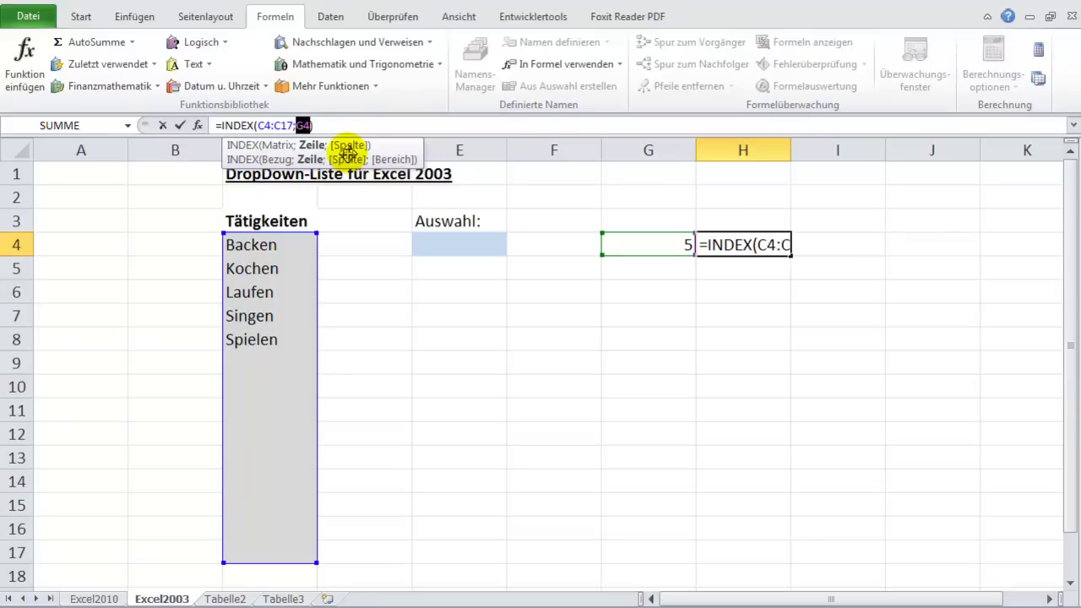
{"action": "type", "text": "ANZAHL2(C4:C17)"}
{"action": "key", "text": "Return"}
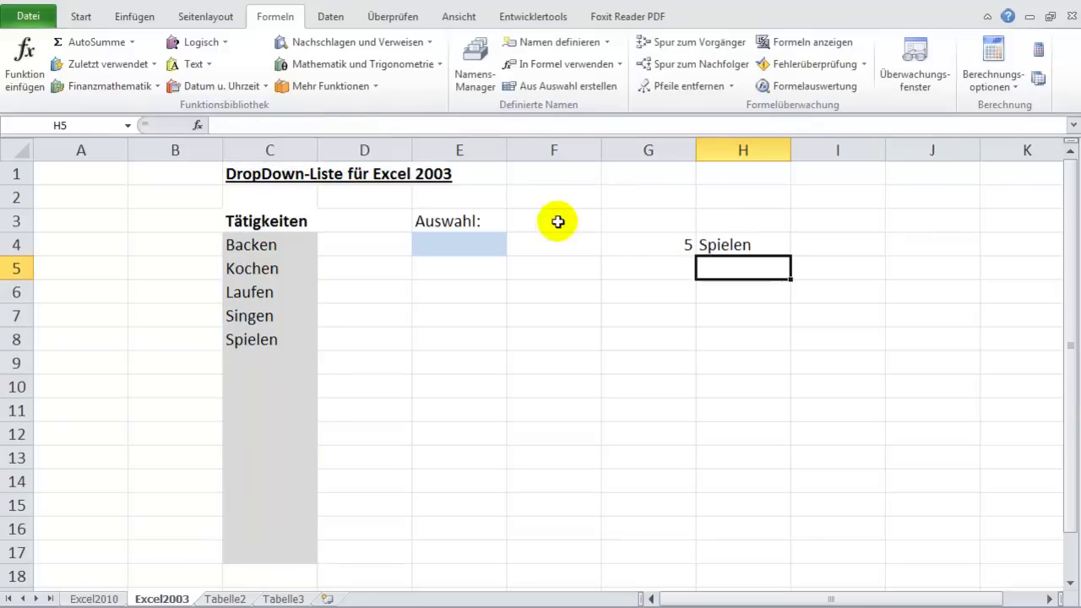
Copy H4's complete INDEX formula text from the formula bar
{"action": "left_click", "coordinate": [615, 242]}
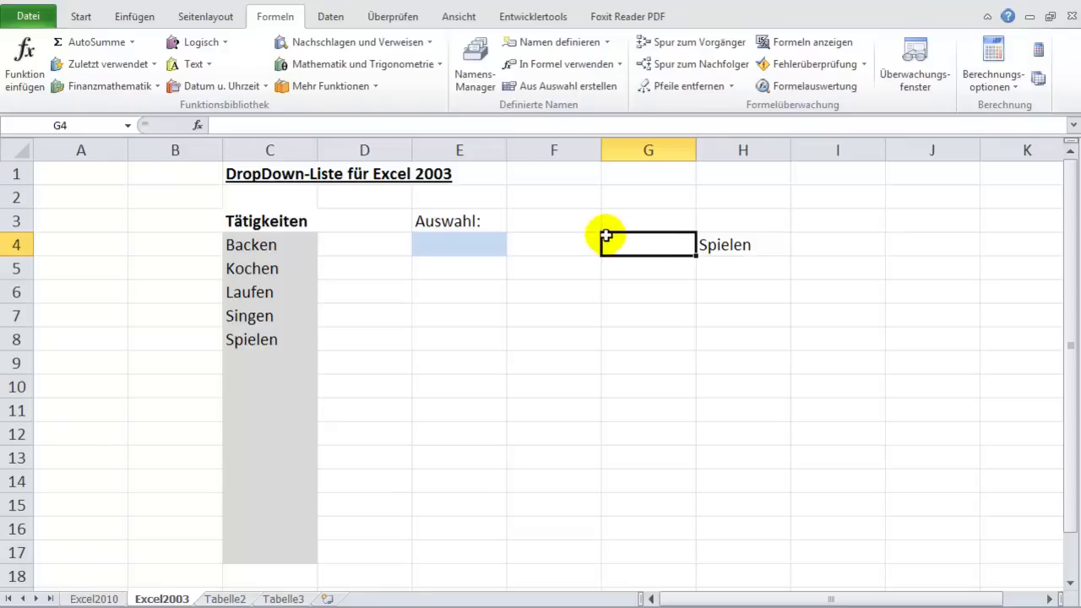
{"action": "key", "text": "Right"}
{"action": "left_click_drag", "start_coordinate": [218, 125], "coordinate": [402, 125]}
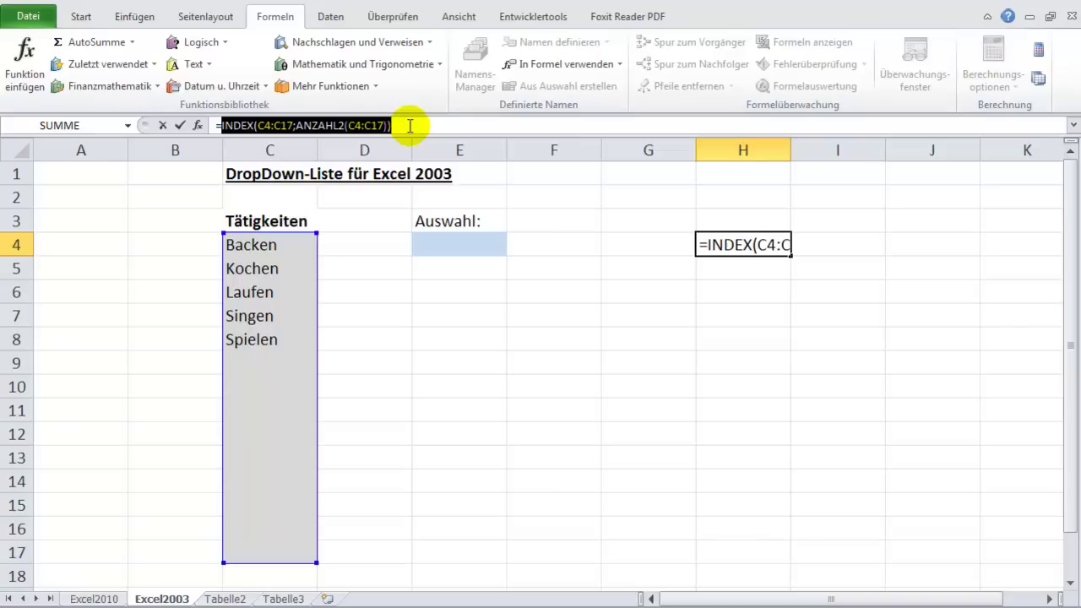
{"action": "key", "text": "Escape"}
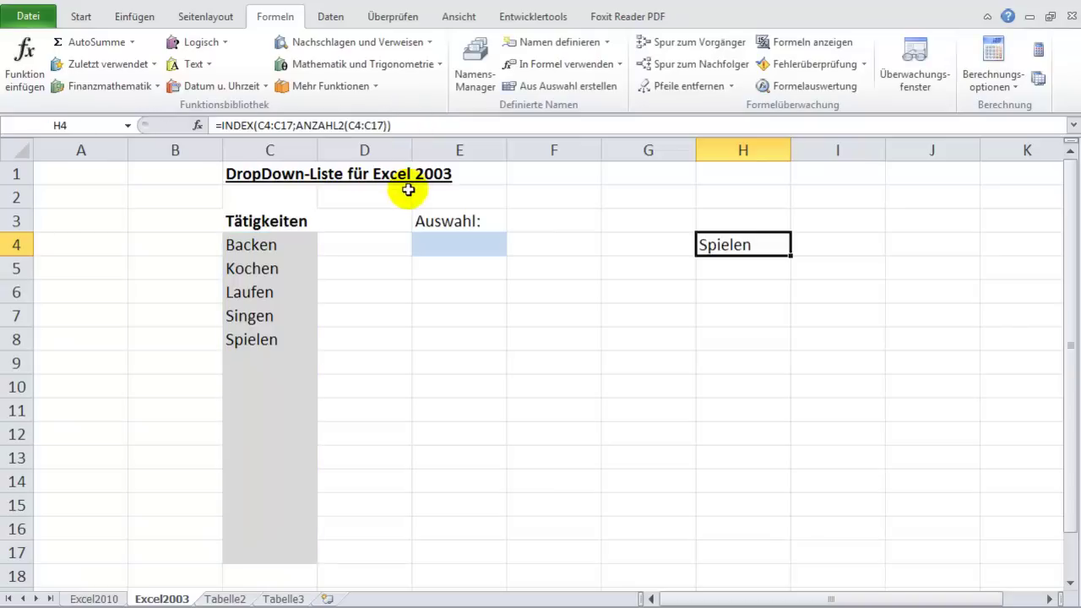
{"action": "left_click", "coordinate": [474, 81]}
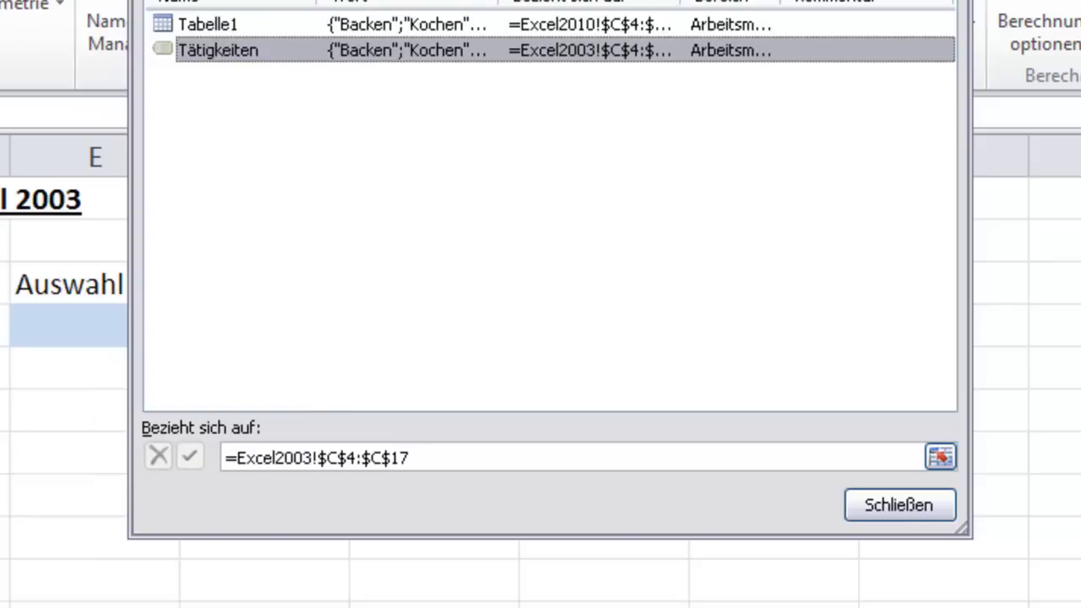
Replace $C$17 in Tätigkeiten's reference with the pasted INDEX(C4:C17;ANZAHL2(C4:C17)) and save the change
{"action": "left_click_drag", "start_coordinate": [363, 457], "coordinate": [442, 457]}
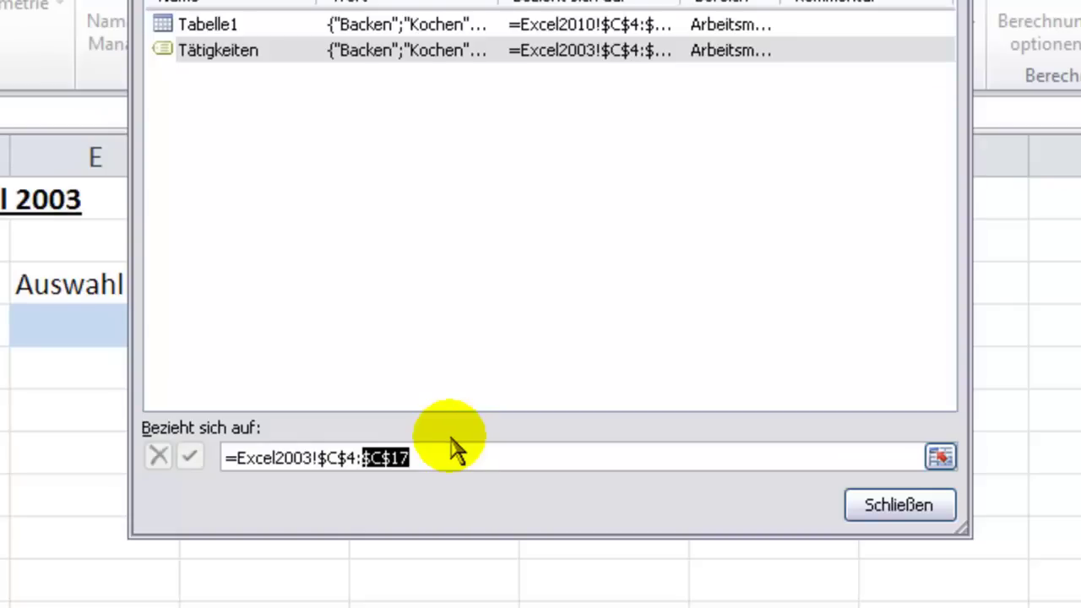
{"action": "key", "text": "ctrl+v"}
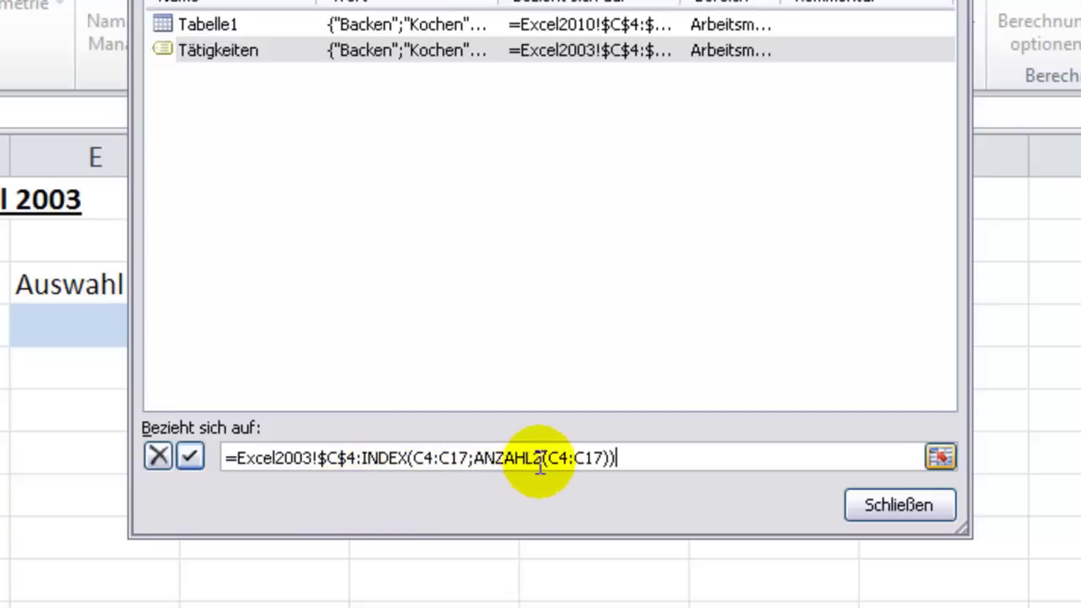
{"action": "left_click", "coordinate": [899, 505]}
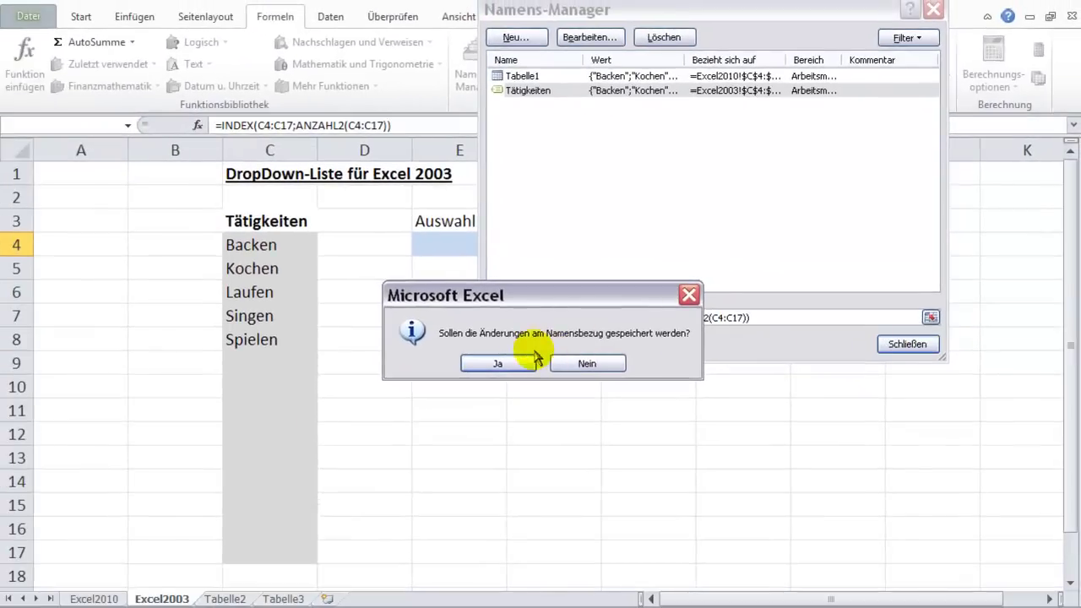
{"action": "left_click", "coordinate": [495, 363]}
{"action": "left_click", "coordinate": [459, 244]}
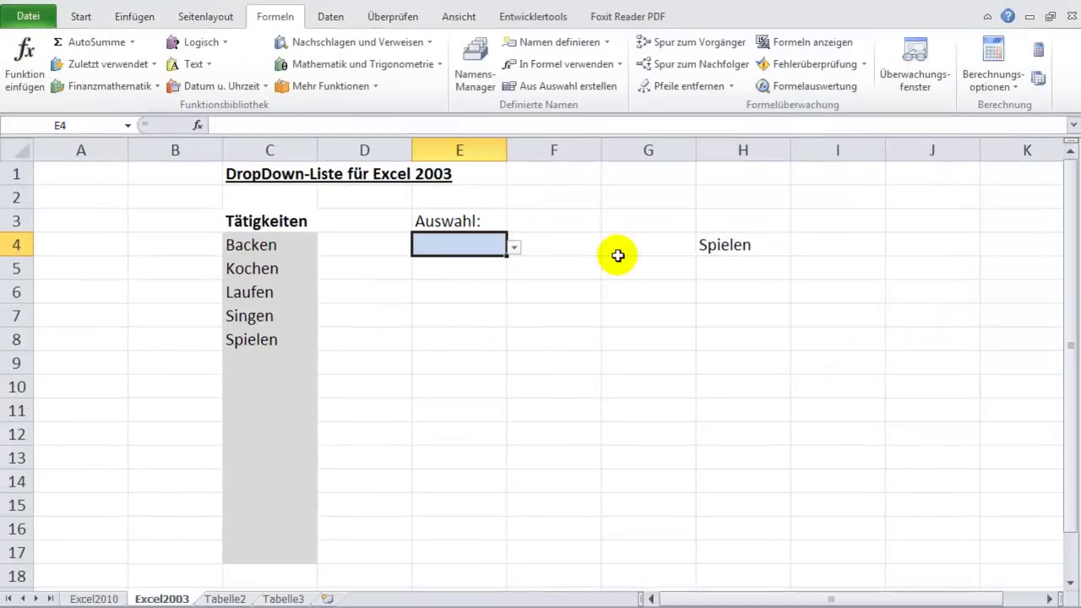
Check E4's current dropdown list, then enter Tanzen in C9 below Spielen
{"action": "left_click", "coordinate": [514, 247]}
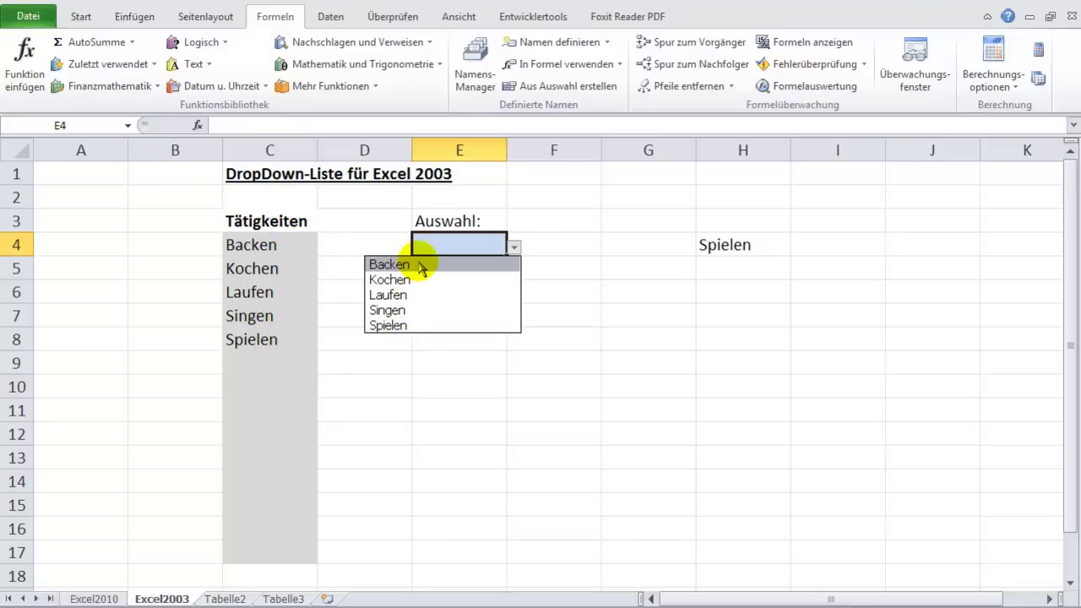
{"action": "left_click", "coordinate": [278, 357]}
{"action": "left_click", "coordinate": [281, 355]}
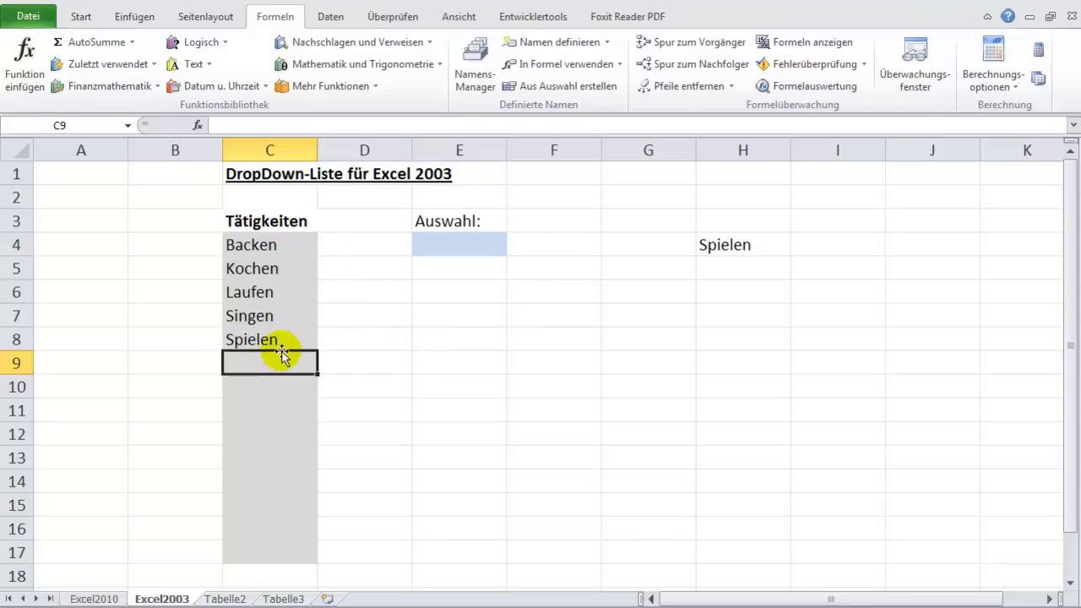
{"action": "type", "text": "Tanzen"}
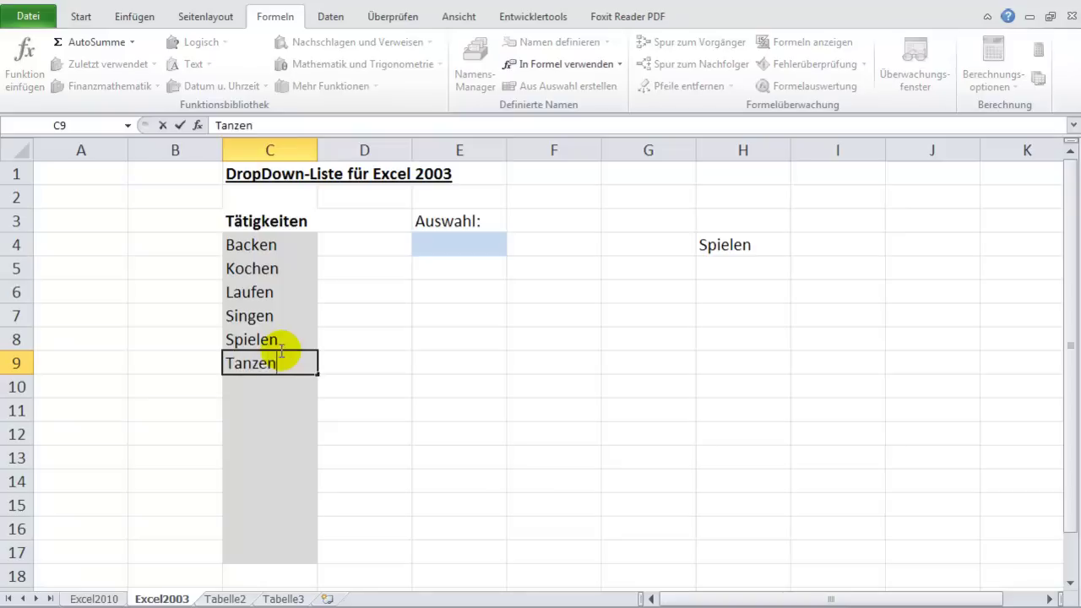
{"action": "key", "text": "Return"}
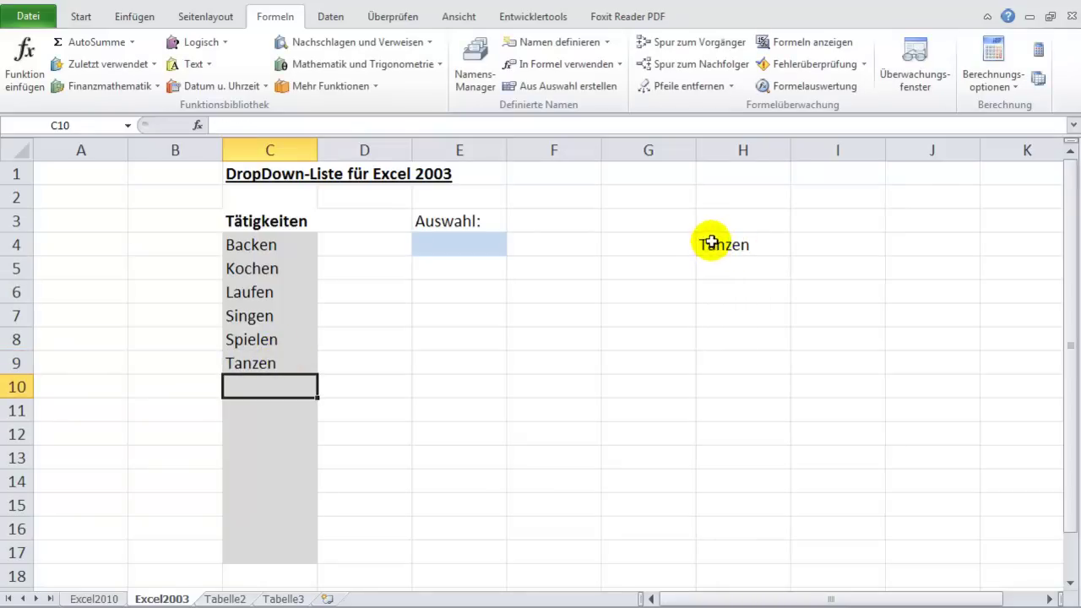
Verify E4's dropdown now lists Backen through Tanzen with no blank entries
{"action": "left_click", "coordinate": [460, 244]}
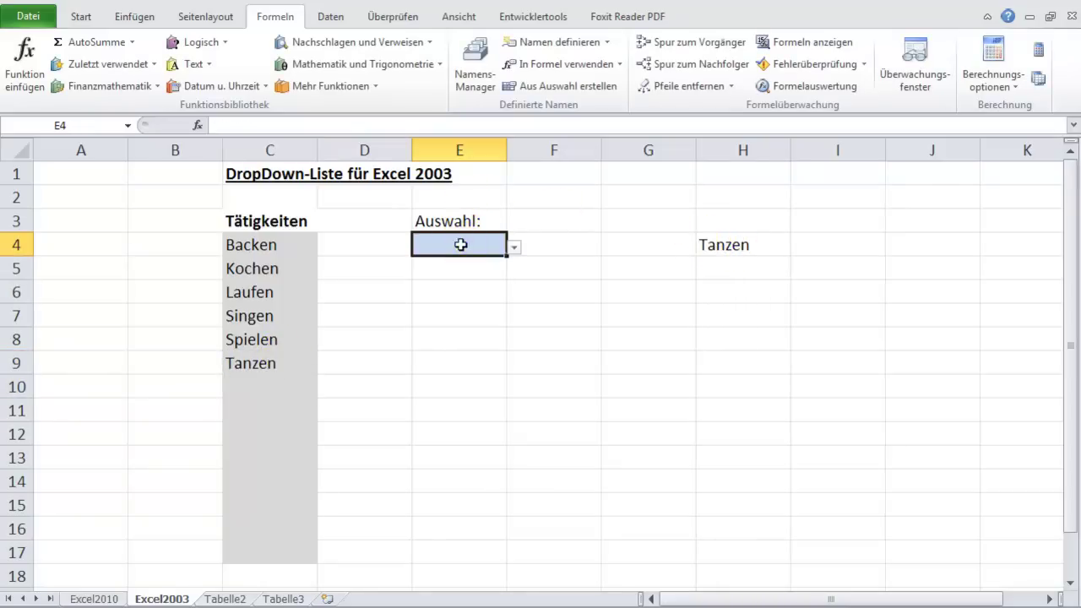
{"action": "left_click", "coordinate": [515, 246]}
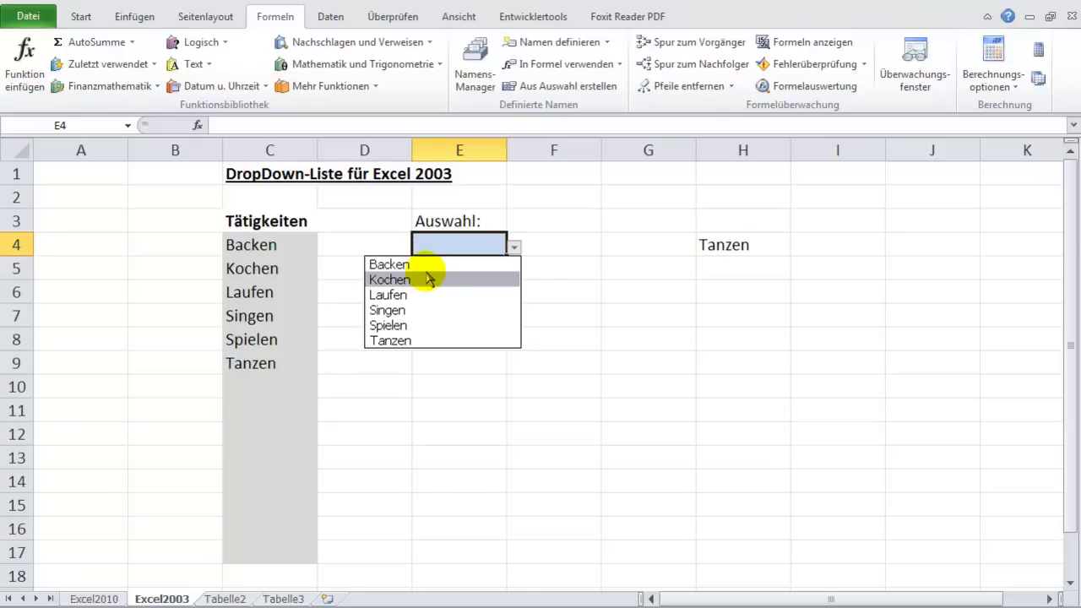
{"action": "key", "text": "Up"}
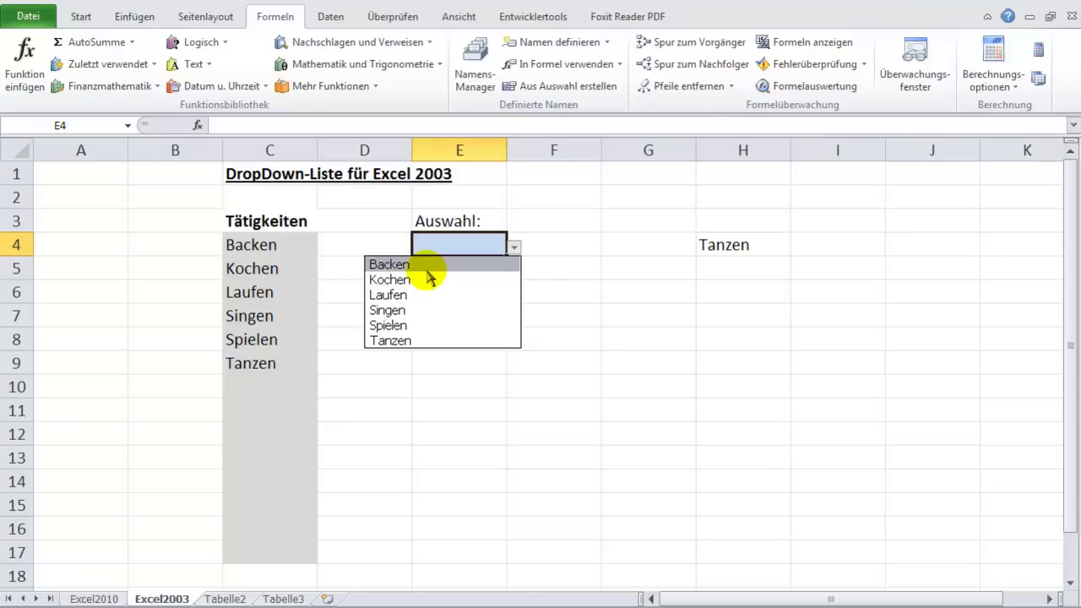